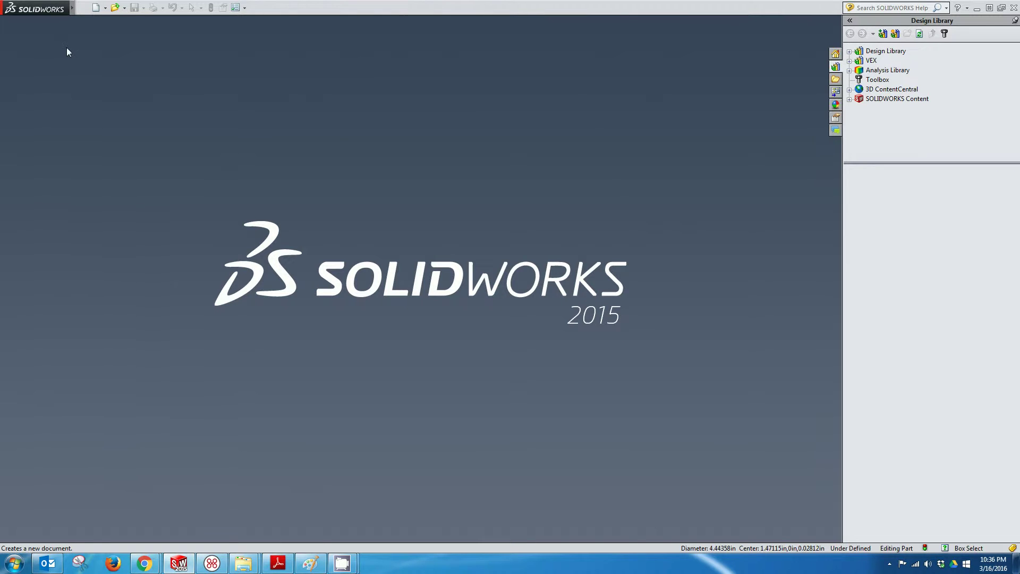
- Create a new part document and select its Top Plane for sketching
click(96, 8)
click(356, 337)
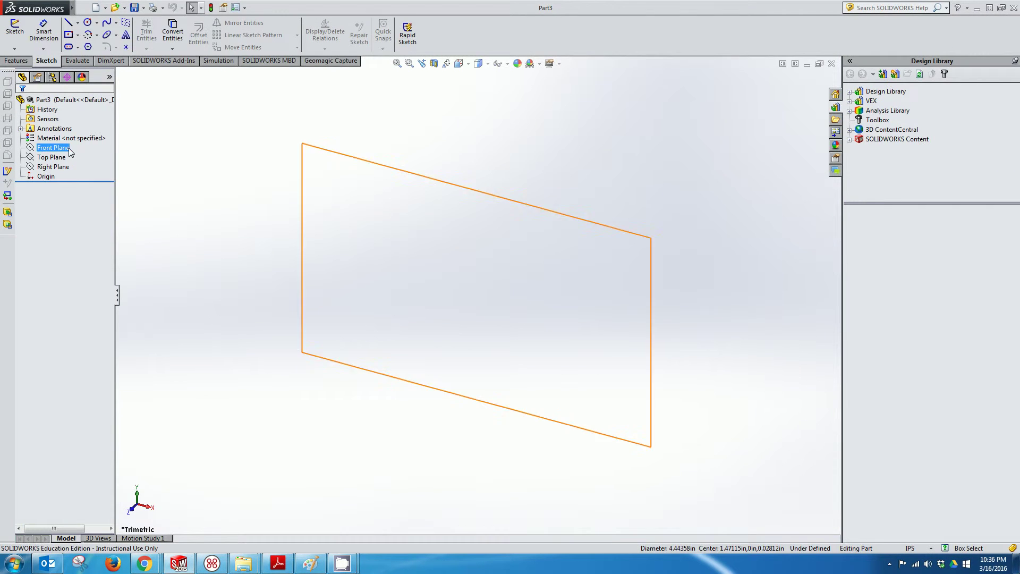
click(53, 158)
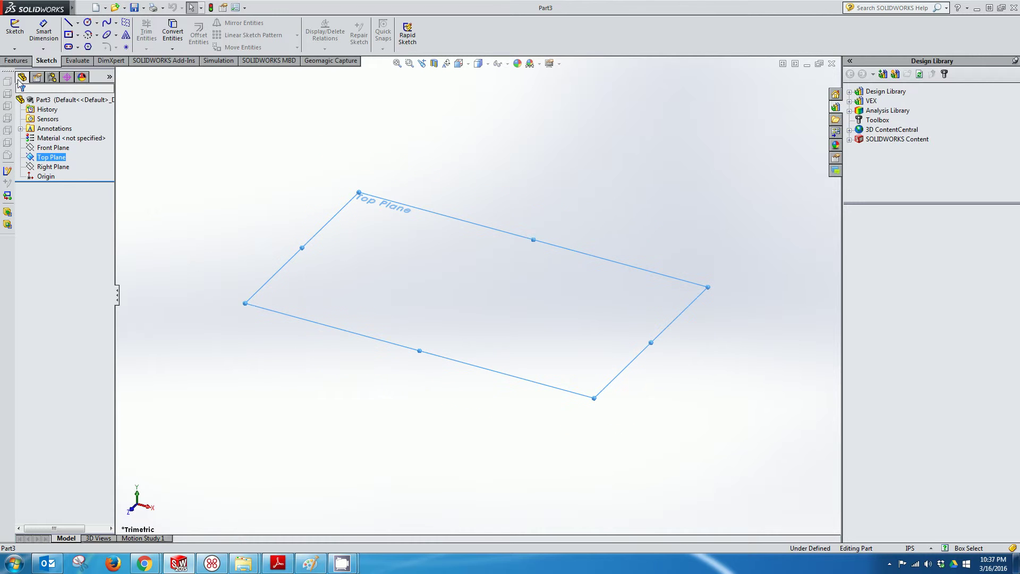
- Open a sketch on the Top Plane and insert yinyang.jpg as a sketch picture
click(20, 39)
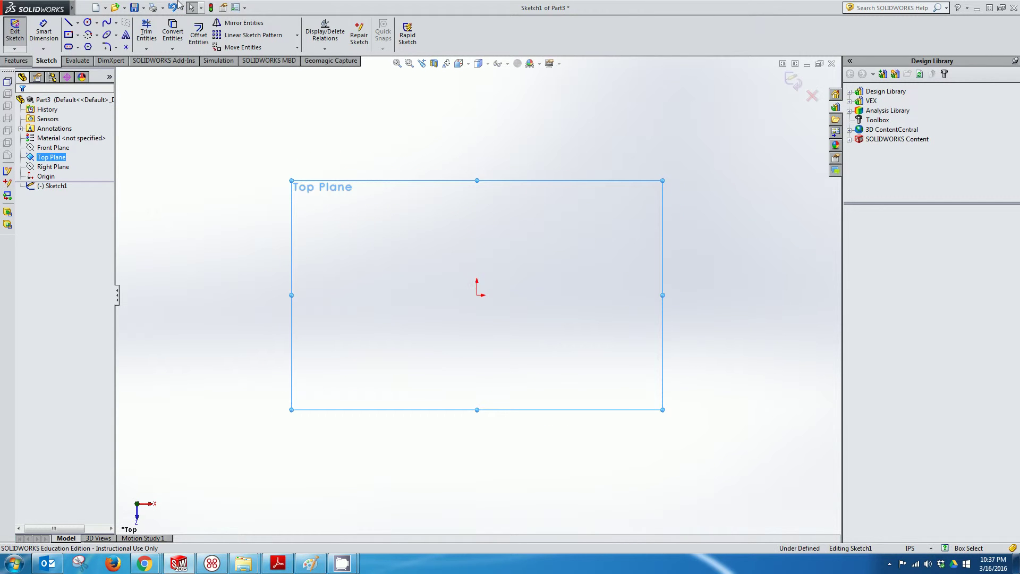
mouse_move(68, 6)
click(146, 7)
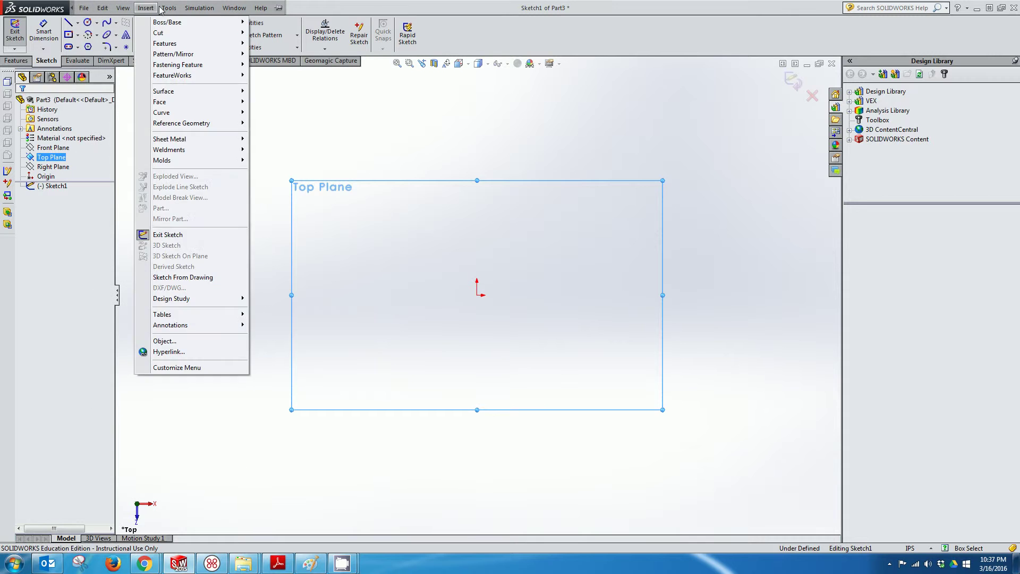
mouse_move(165, 9)
mouse_move(213, 214)
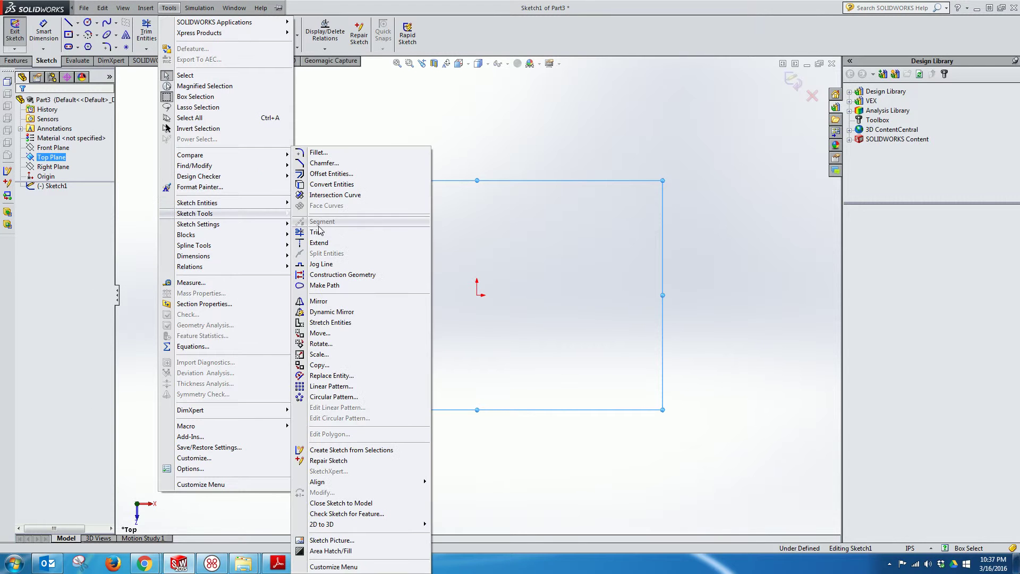
click(368, 541)
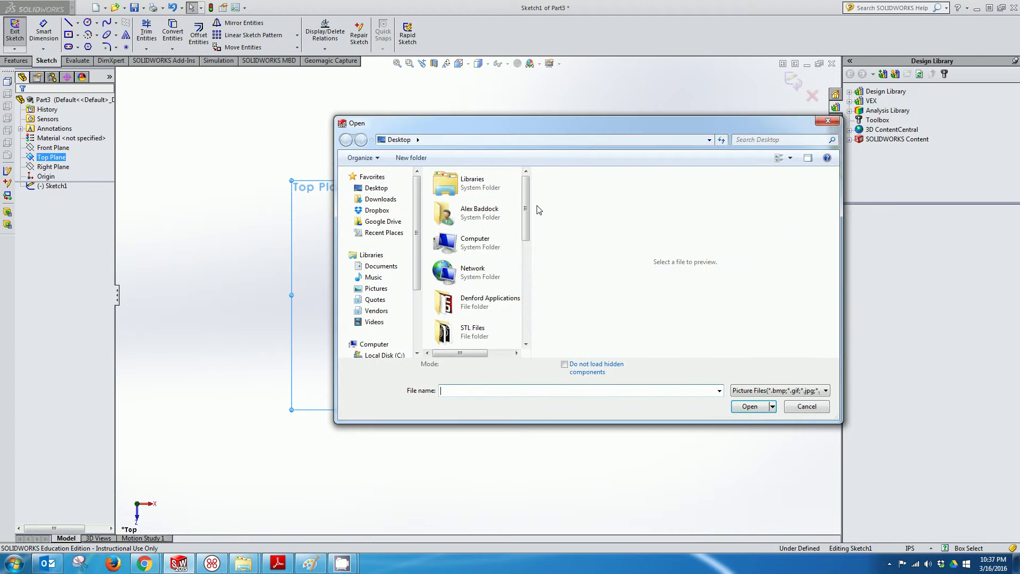
drag(526, 206, 529, 320)
click(476, 332)
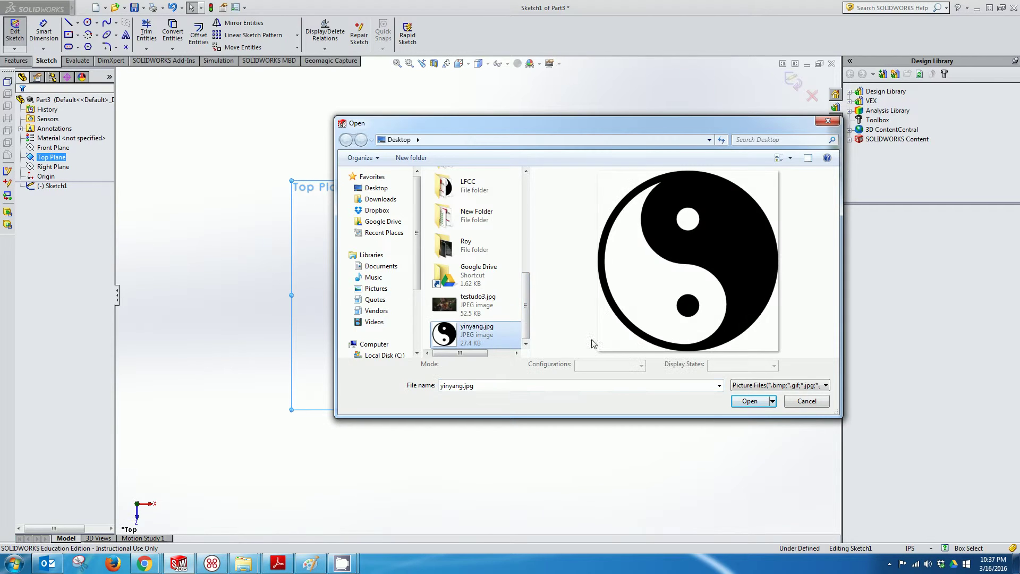
click(741, 402)
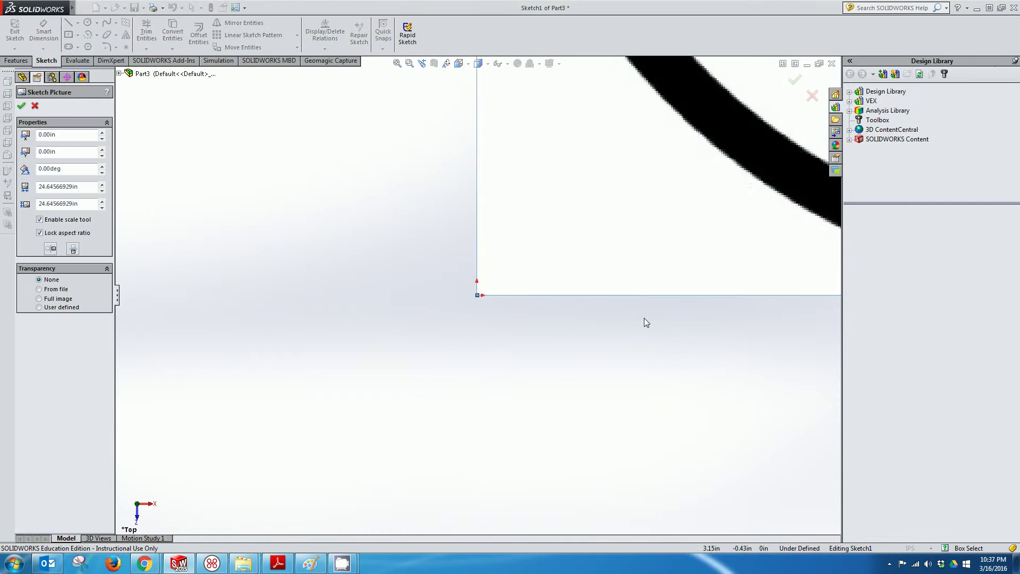
- Scale the yin-yang picture so its circle spans 3 in across
scroll(645, 314, down, 8)
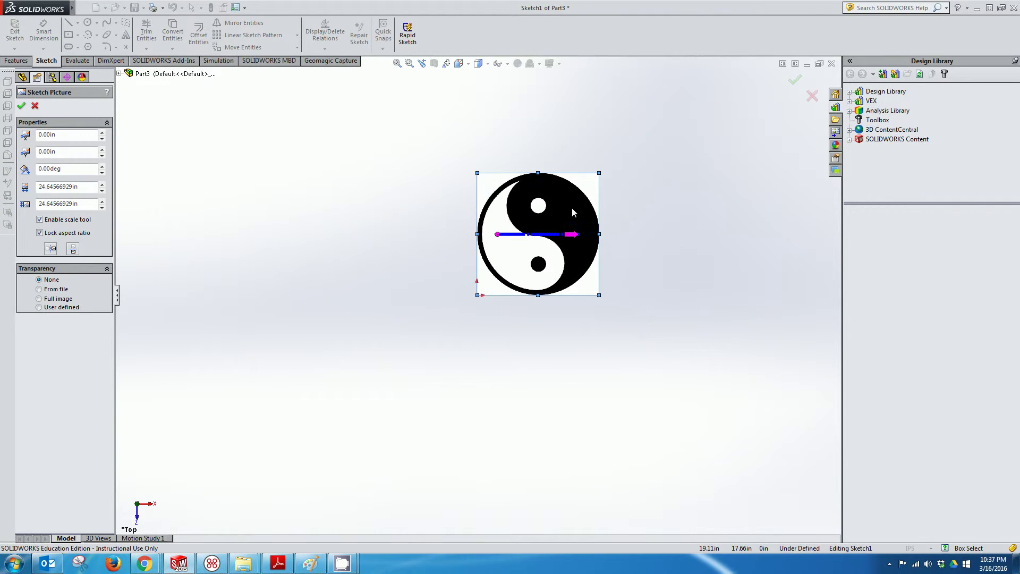
scroll(571, 208, up, 3)
scroll(525, 283, up, 3)
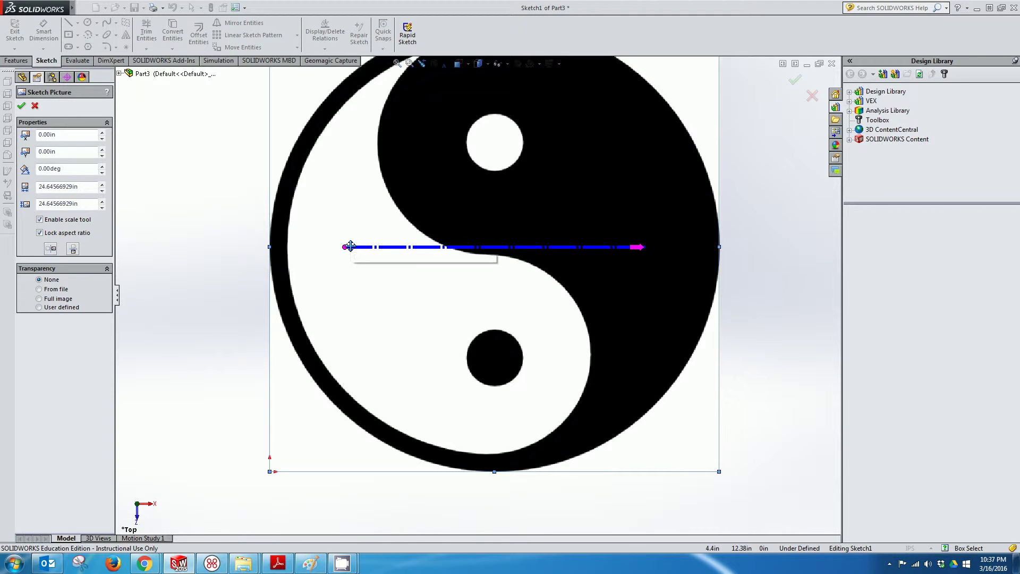
drag(344, 248, 269, 248)
drag(569, 249, 722, 253)
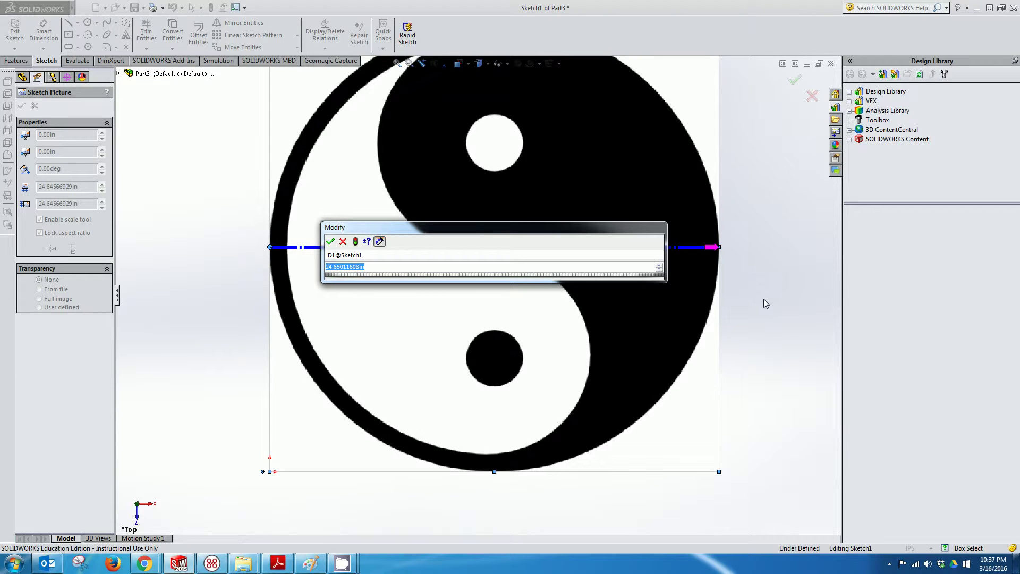
text(3)
key(Return)
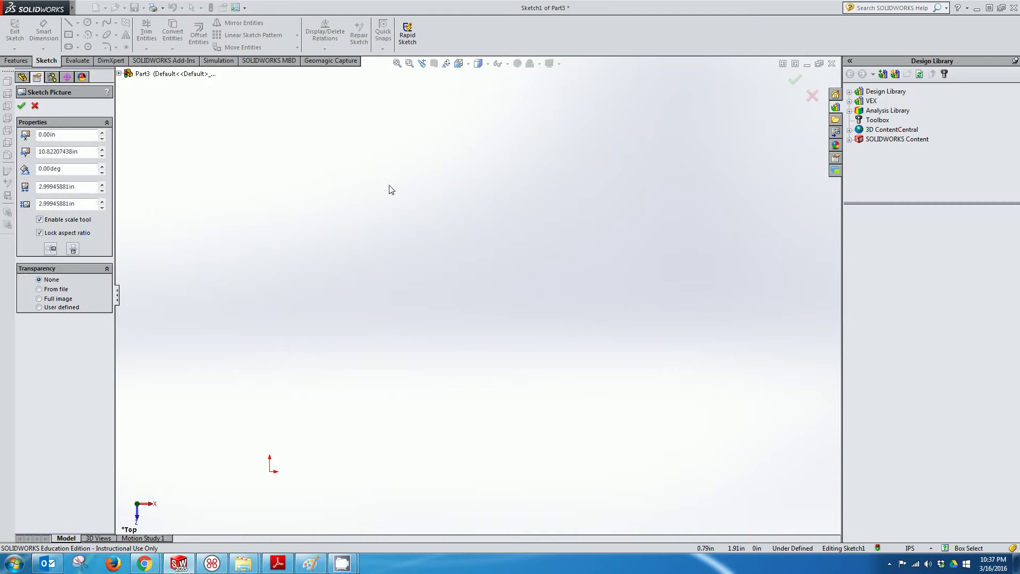
- Center the resized picture over the sketch origin and accept it
key(f)
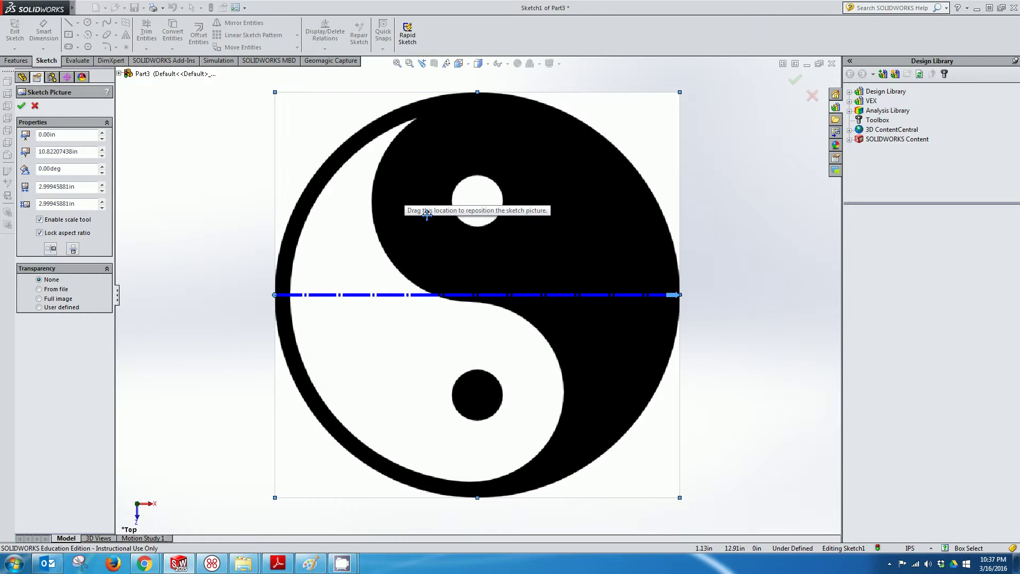
shift+middle_drag(476, 274, 479, 361)
drag(472, 402, 459, 488)
key(f)
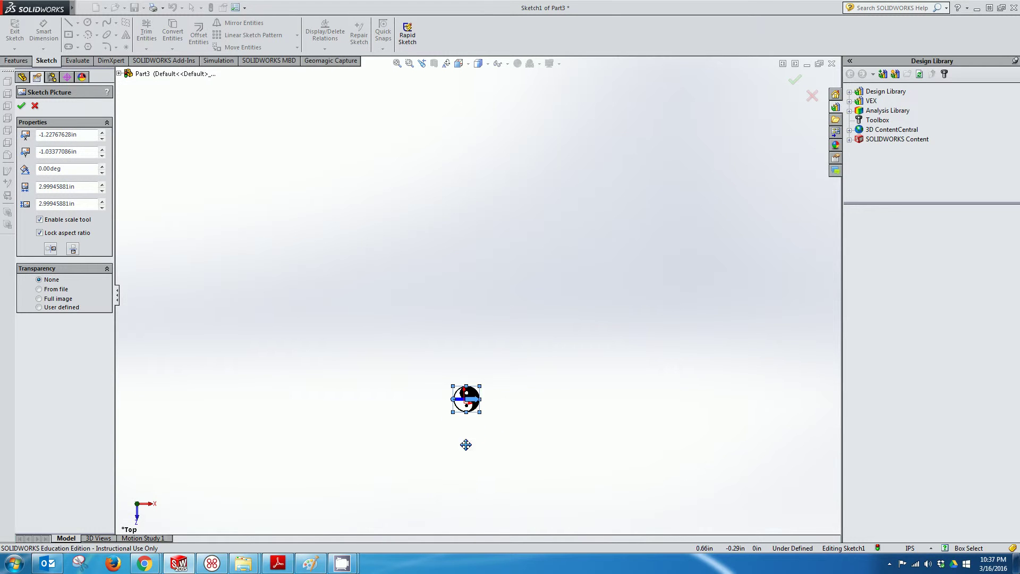
scroll(470, 345, down, 5)
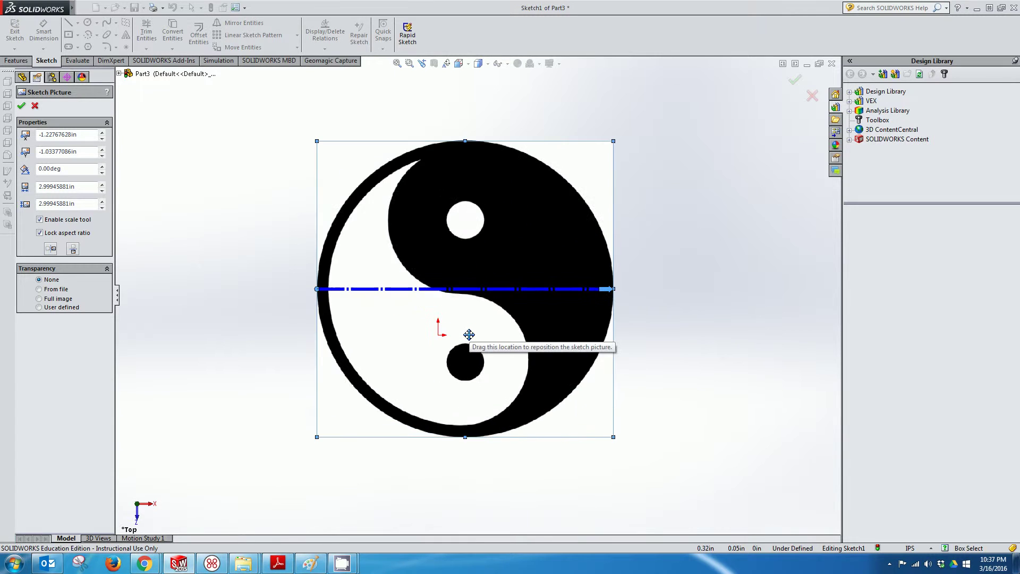
mouse_move(467, 337)
mouse_down()
mouse_move(467, 357)
mouse_move(458, 358)
mouse_up()
click(21, 108)
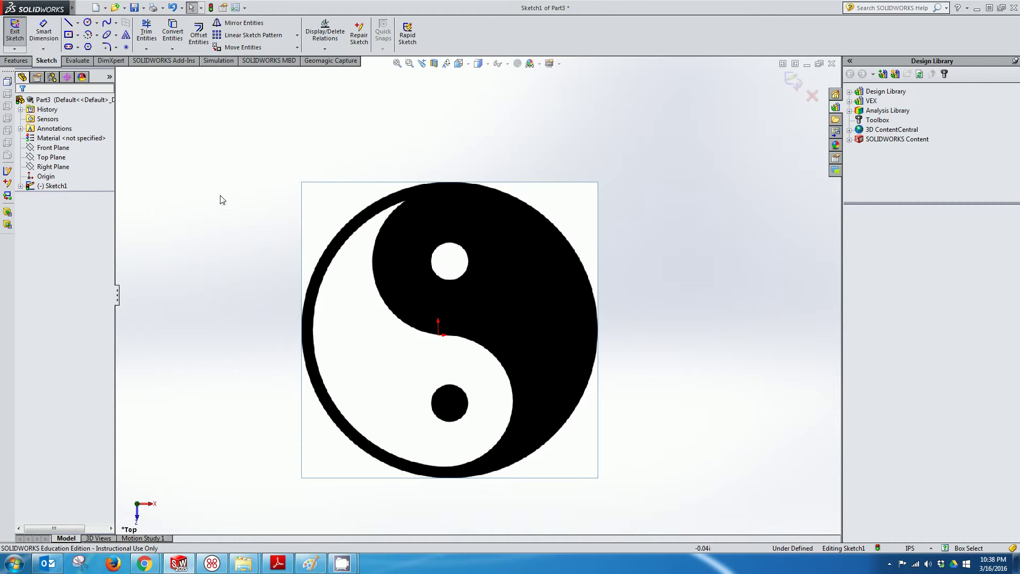
click(87, 22)
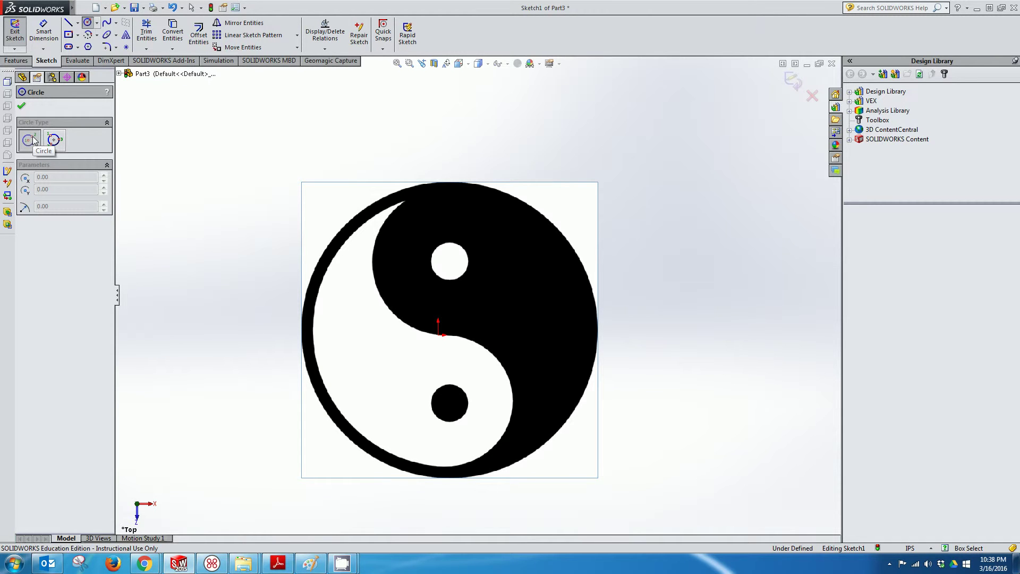
click(438, 335)
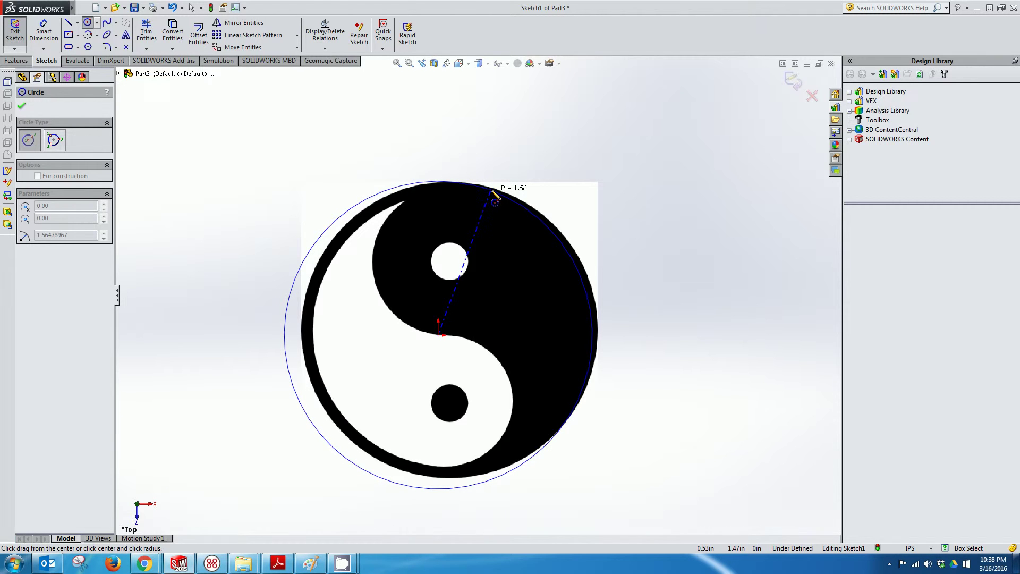
key(Escape)
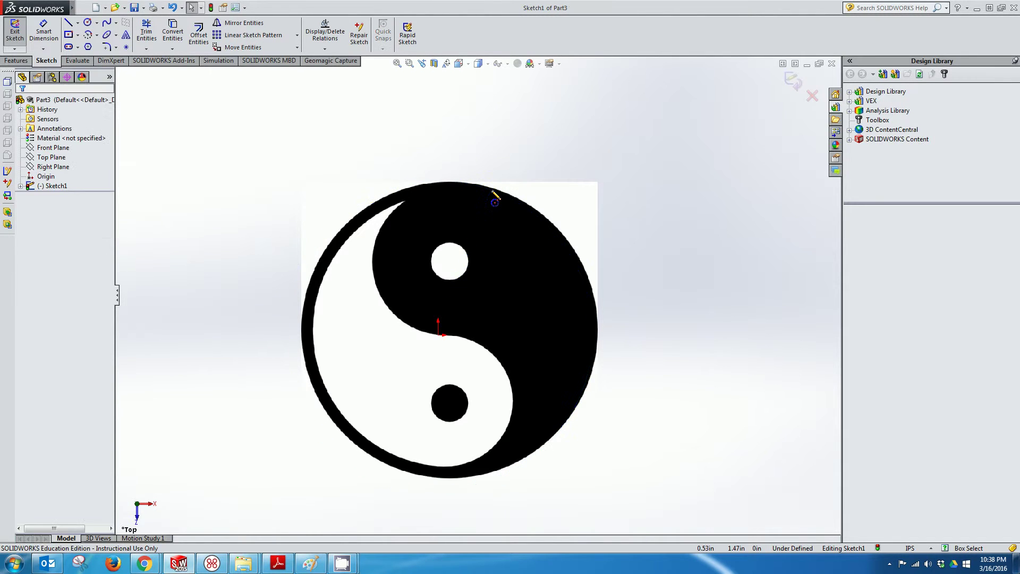
- Draw a three-point perimeter circle on the yin-yang's outer rim, radius about 1.5 in
click(88, 23)
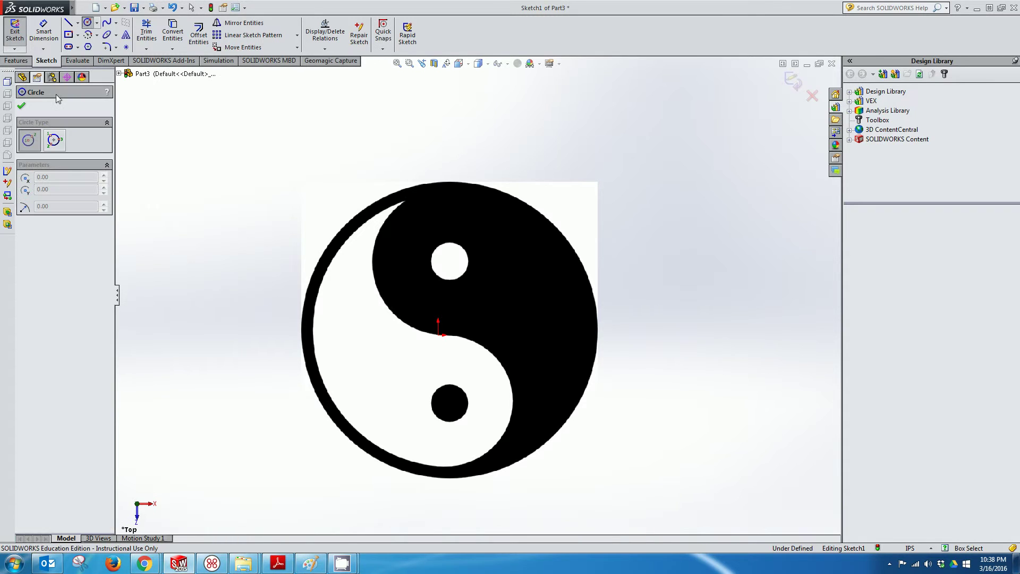
click(55, 137)
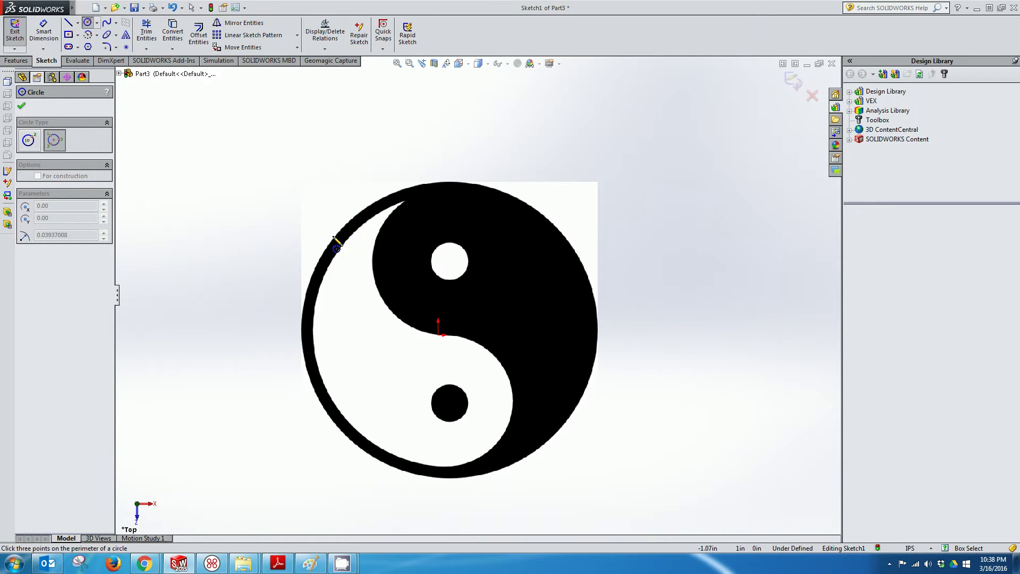
scroll(340, 241, down, 2)
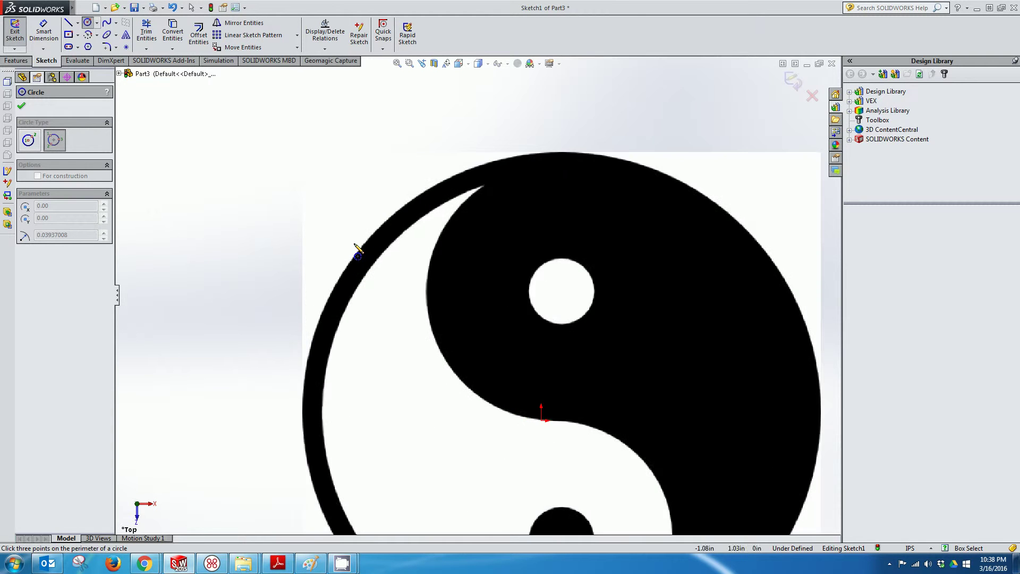
scroll(376, 266, down, 5)
click(387, 271)
scroll(483, 280, up, 7)
scroll(617, 290, down, 4)
scroll(636, 292, down, 5)
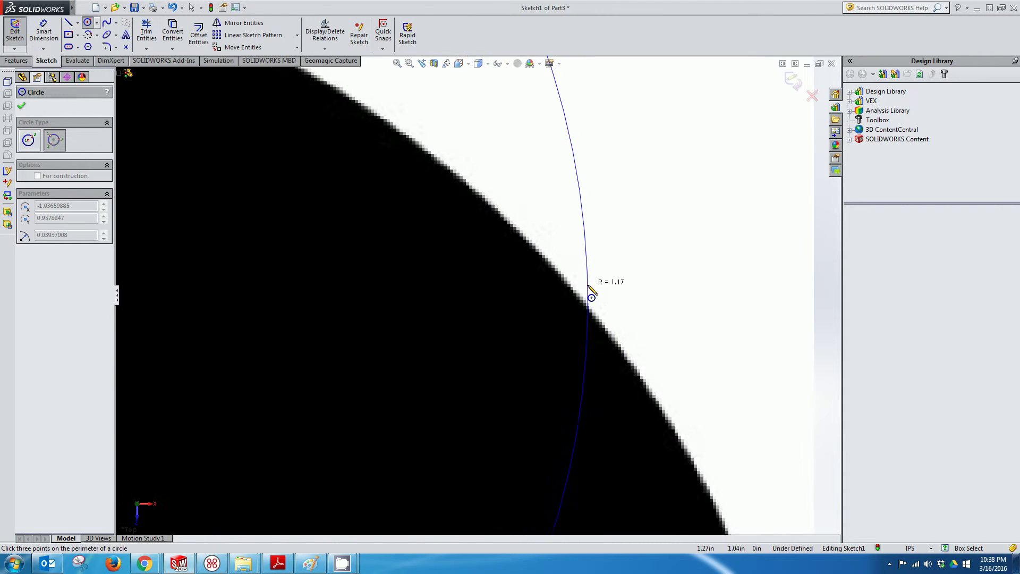
click(576, 293)
scroll(584, 345, up, 3)
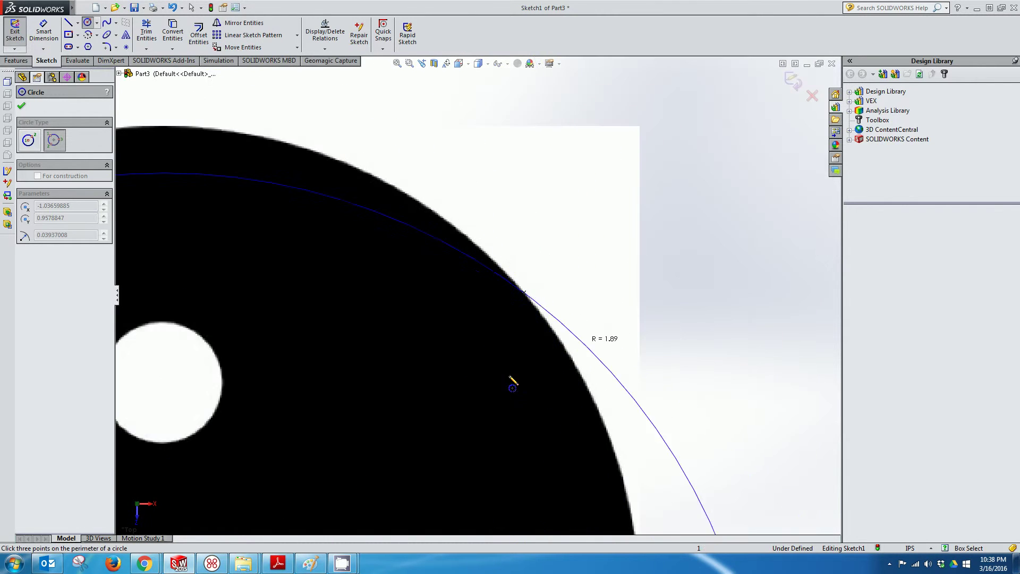
scroll(494, 388, up, 5)
scroll(441, 420, down, 10)
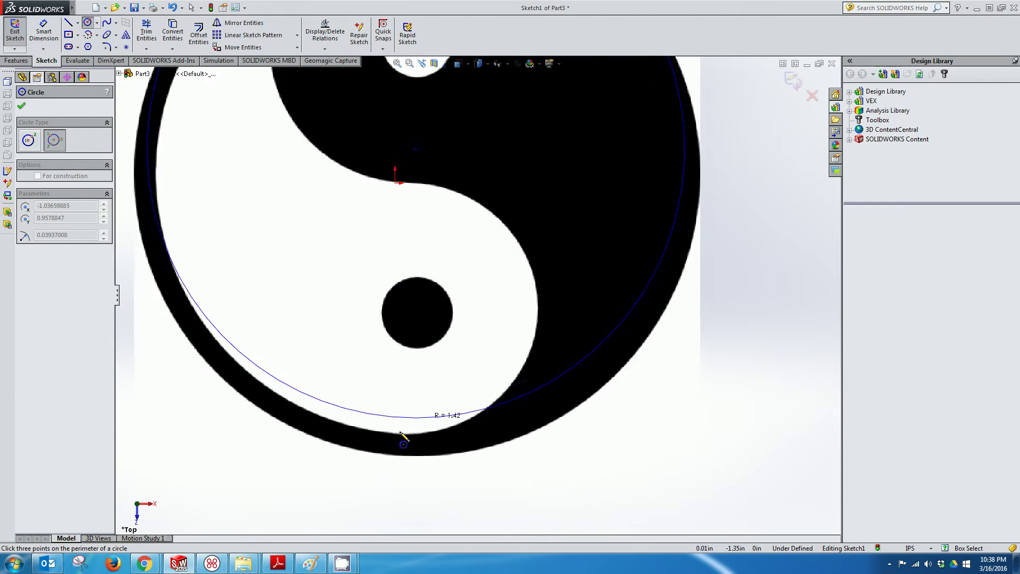
scroll(425, 449, down, 4)
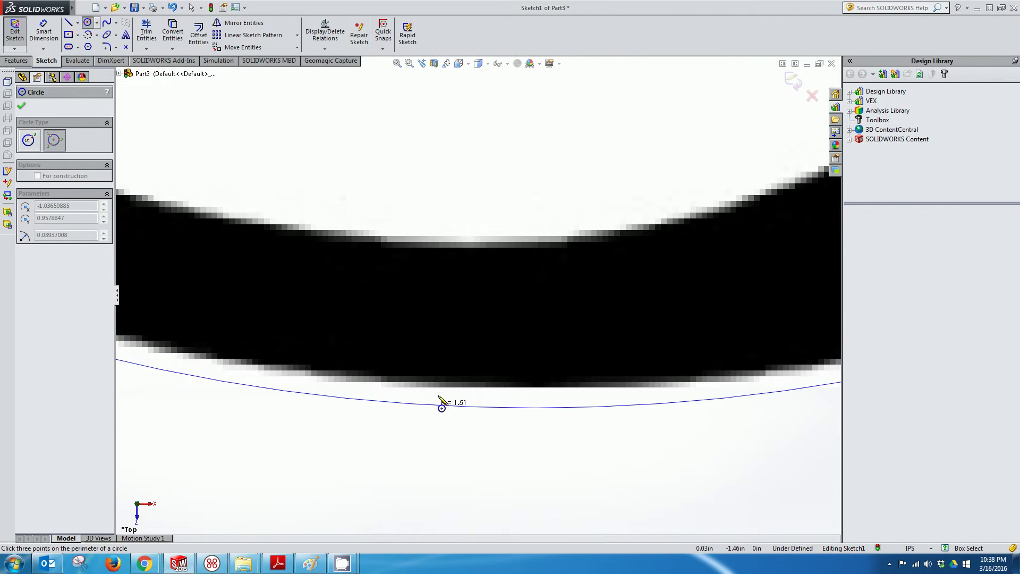
click(452, 387)
scroll(467, 372, up, 12)
- Trace three-point circles around the upper white eye and the lower black eye
scroll(494, 193, down, 5)
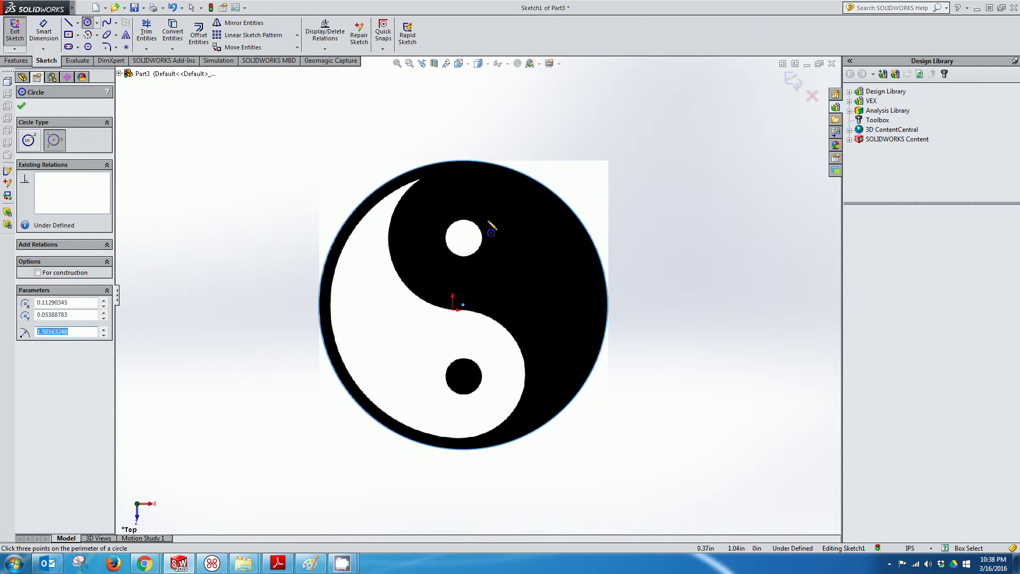
scroll(468, 261, down, 3)
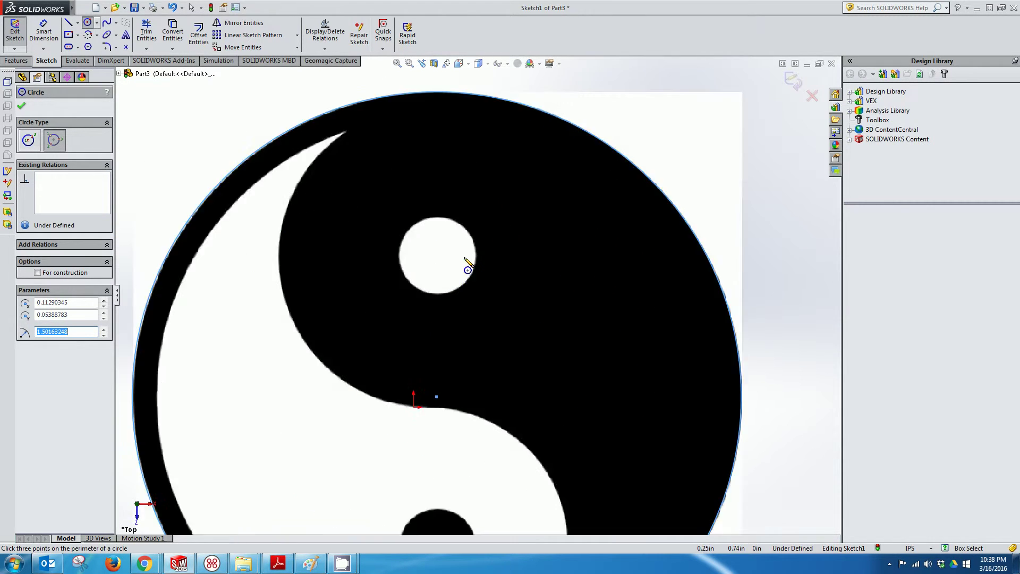
scroll(416, 239, down, 2)
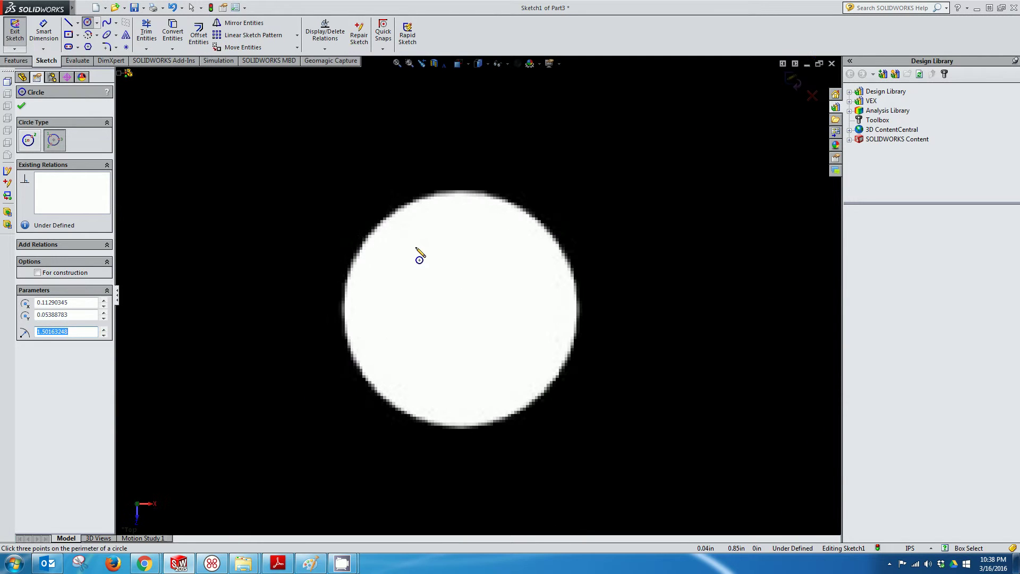
click(365, 244)
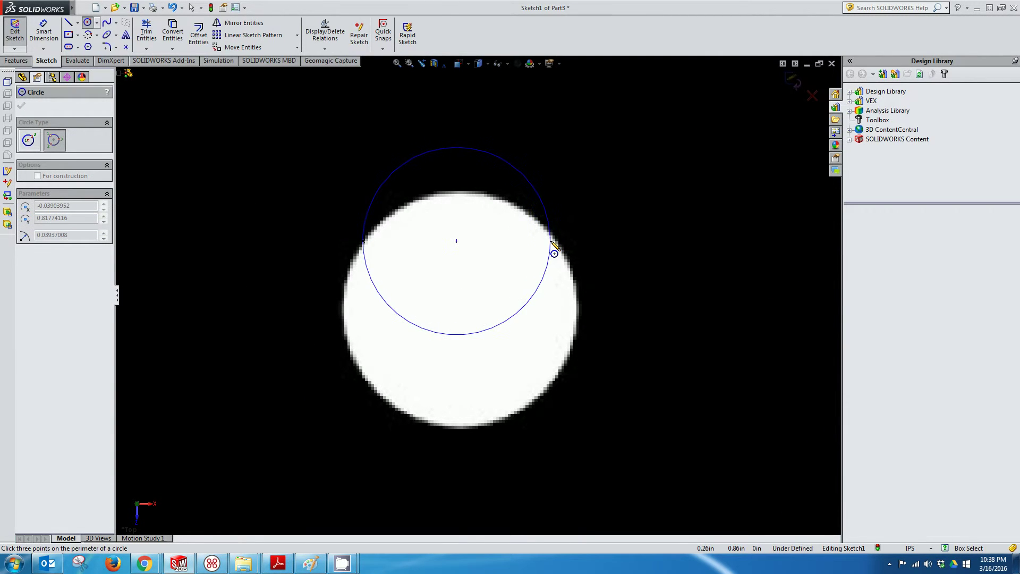
click(557, 245)
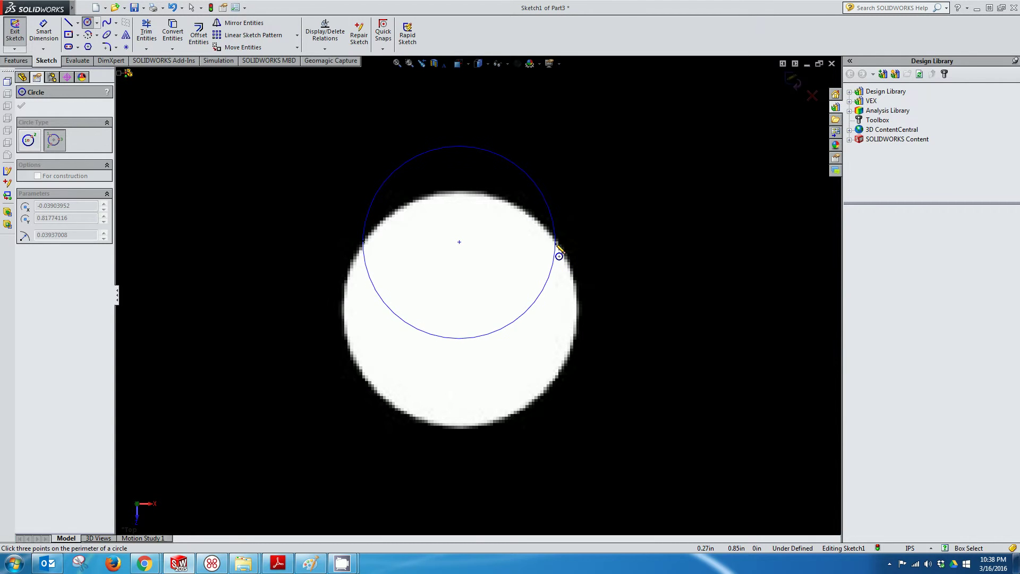
click(481, 428)
key(f)
scroll(449, 321, down, 5)
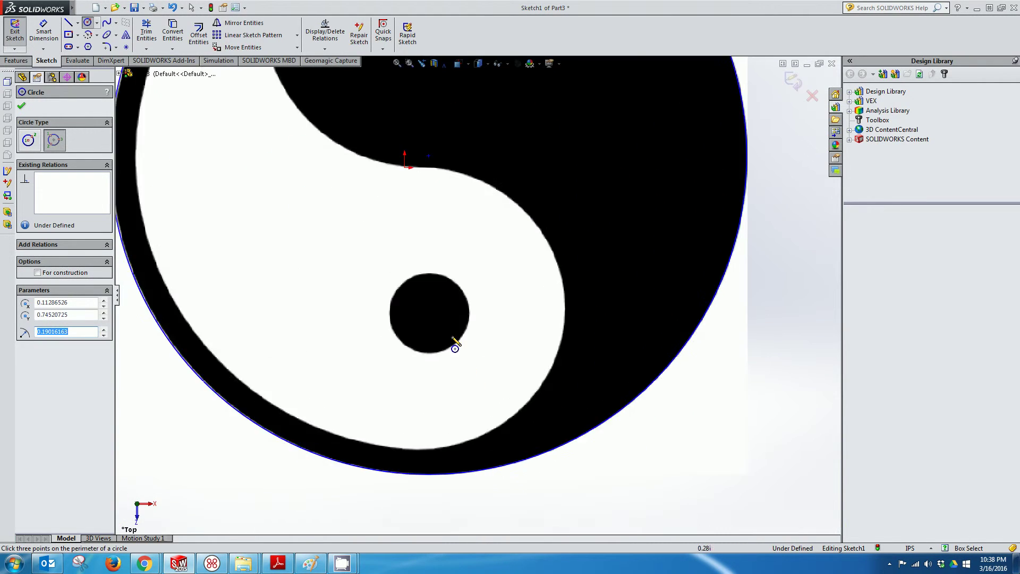
click(346, 255)
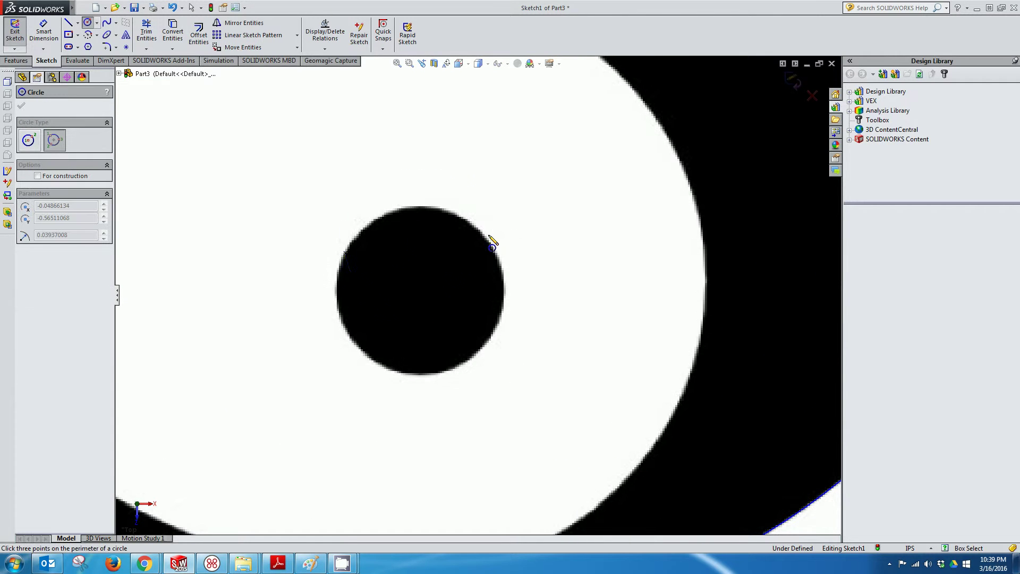
click(489, 241)
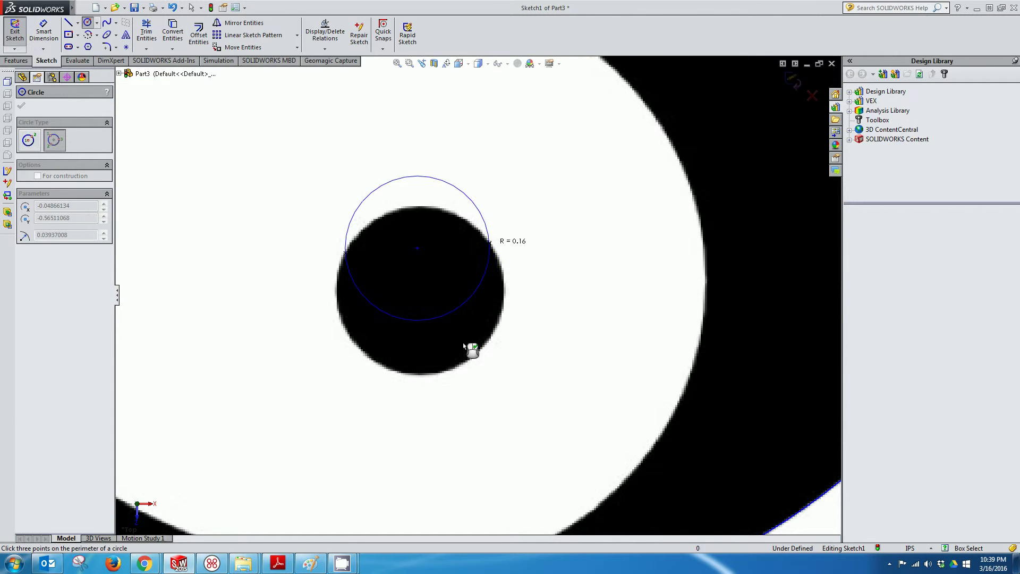
click(440, 373)
- Trace a circle along the rim's inner edge, radius about 1.39 in
scroll(518, 288, up, 6)
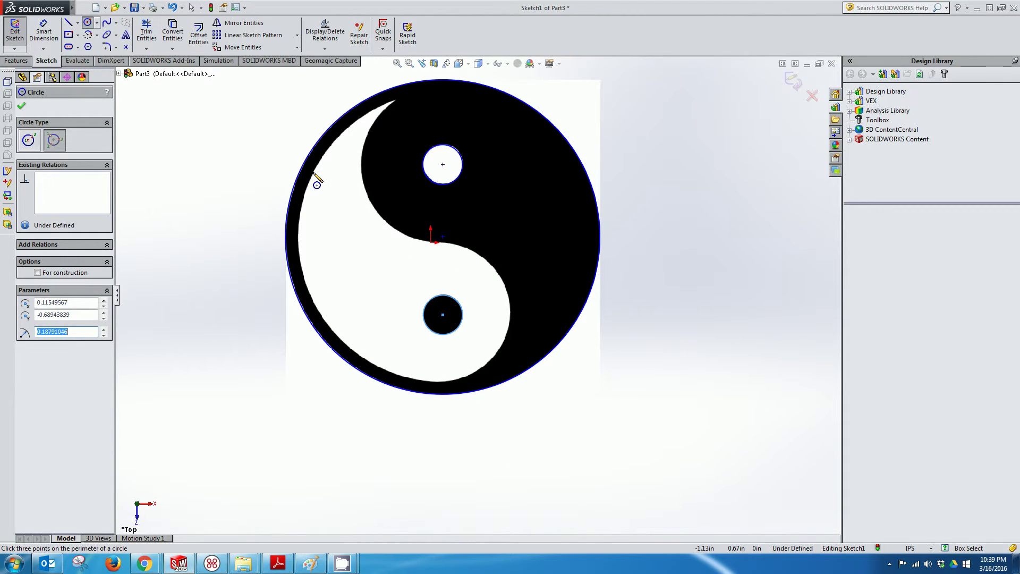
scroll(325, 189, down, 4)
scroll(440, 164, up, 2)
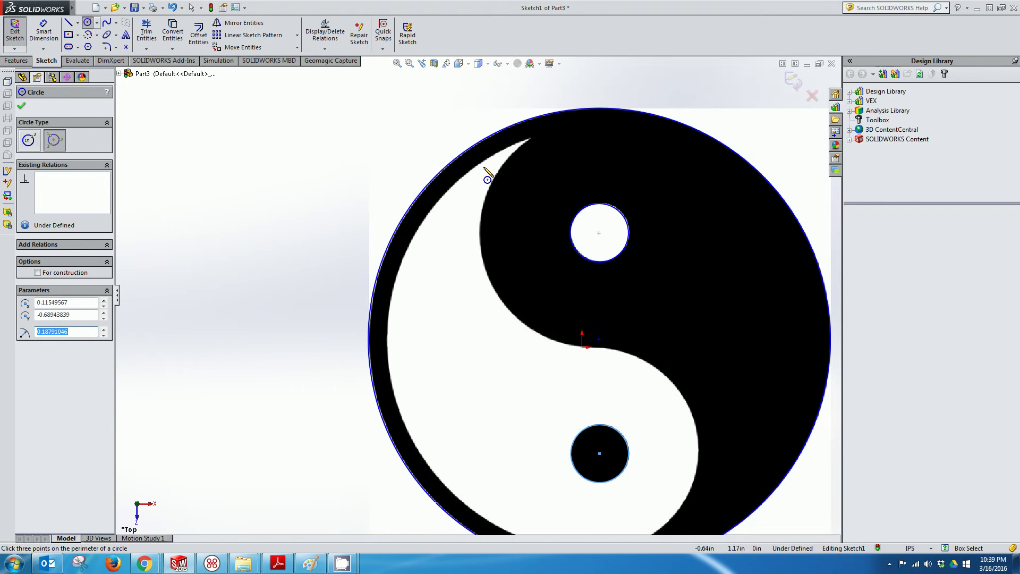
scroll(496, 170, down, 4)
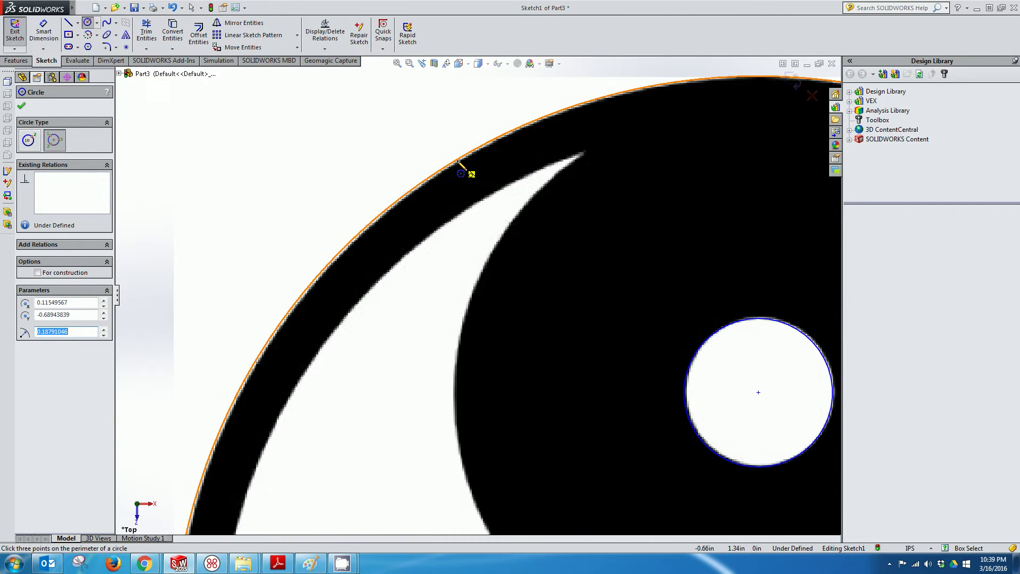
click(493, 198)
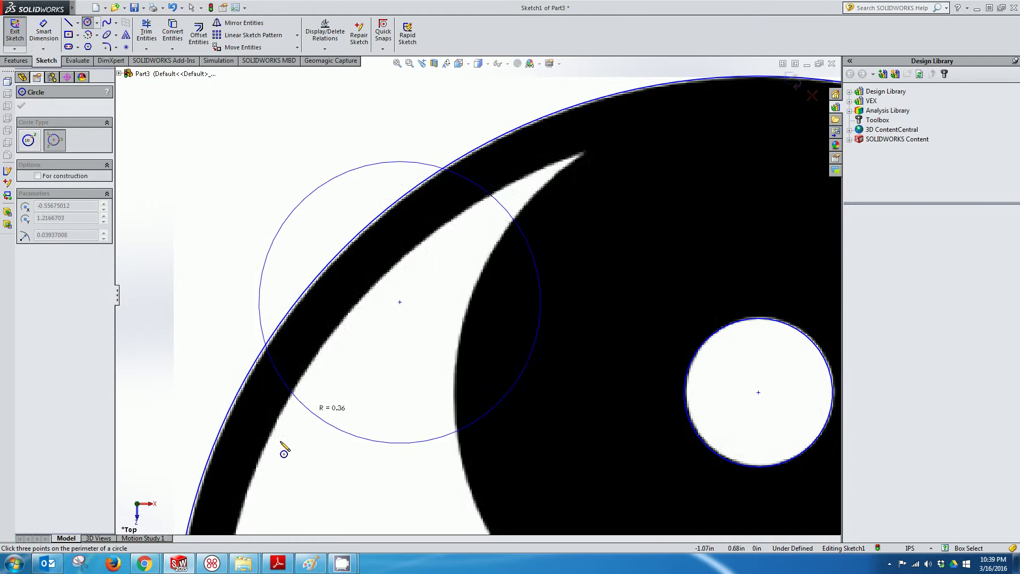
scroll(298, 470, up, 5)
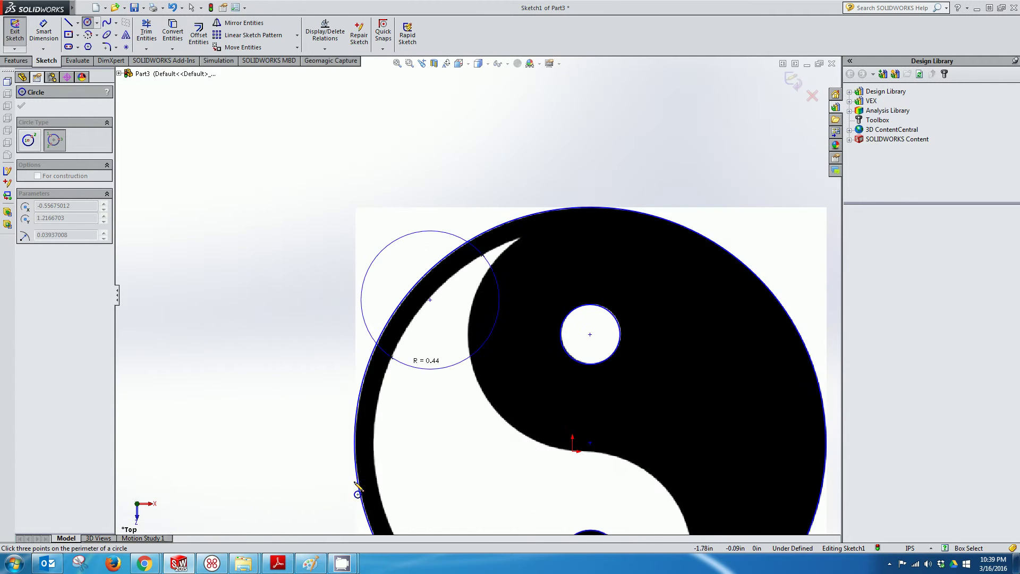
scroll(484, 496, down, 6)
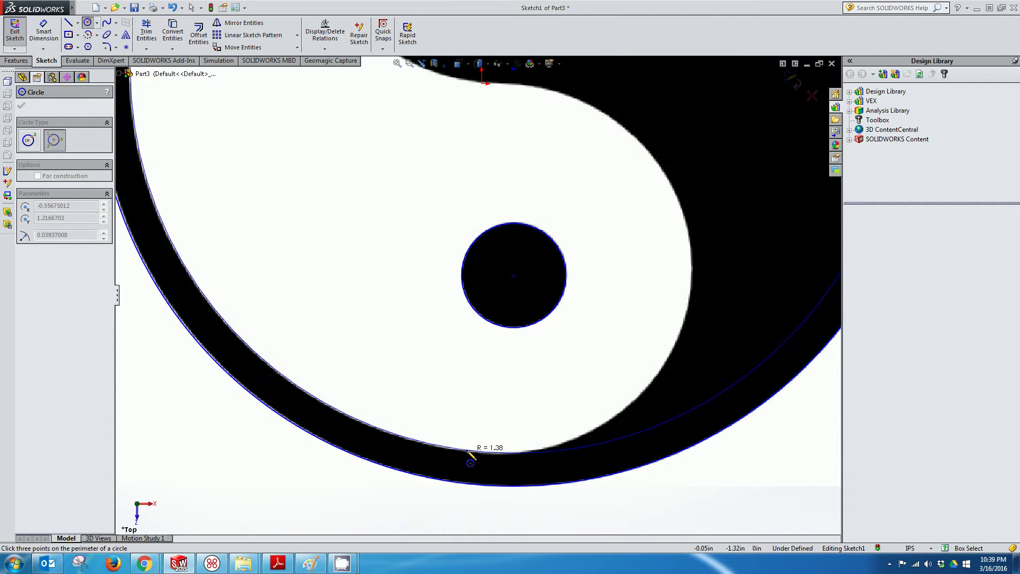
click(468, 453)
scroll(601, 414, up, 8)
- Start a spline at the inner rim and trace the S-curve's upper half
scroll(575, 332, down, 3)
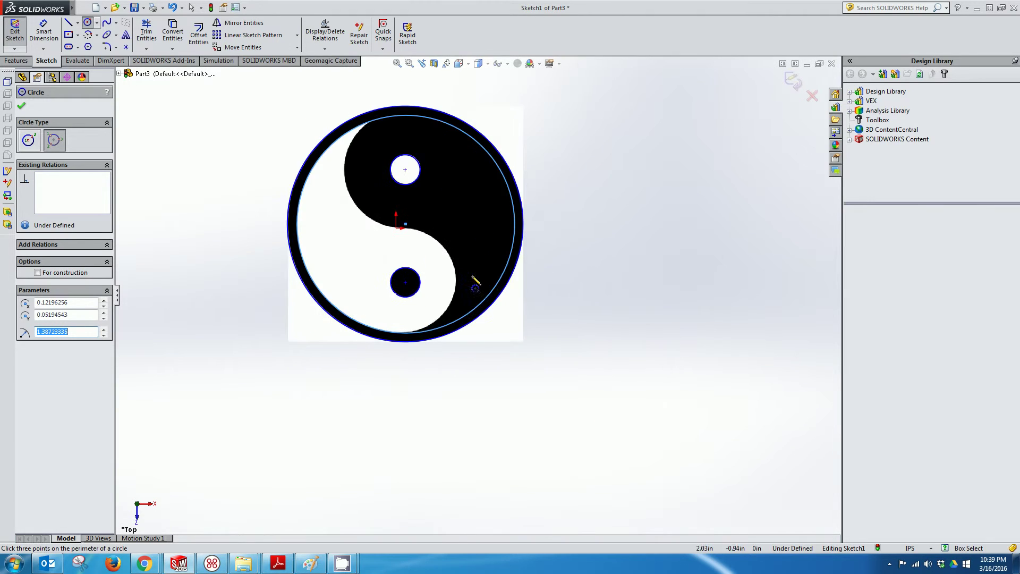
scroll(416, 234, down, 2)
scroll(423, 234, up, 2)
scroll(421, 120, down, 1)
scroll(404, 109, down, 3)
click(109, 24)
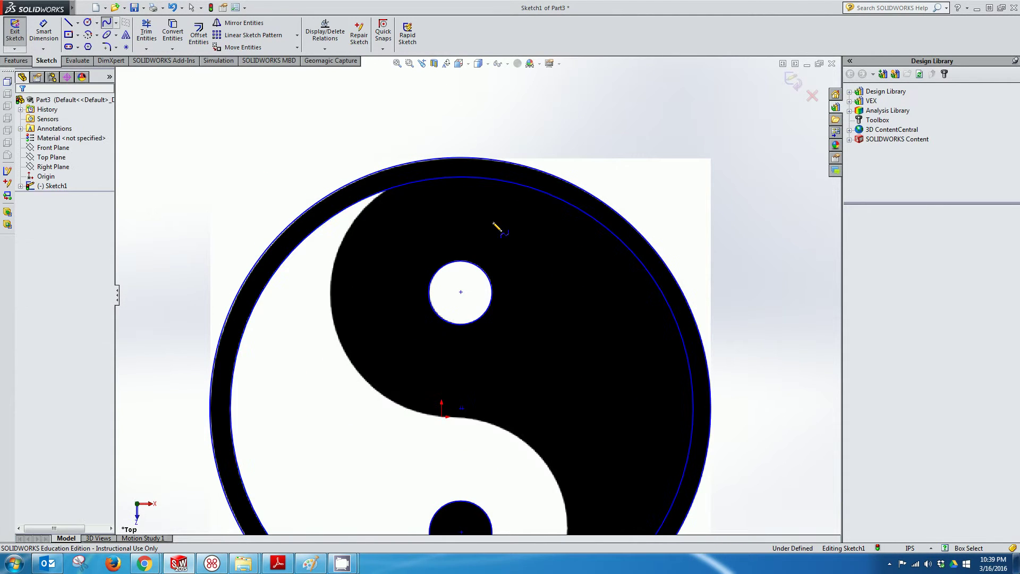
scroll(404, 213, down, 5)
scroll(372, 205, down, 2)
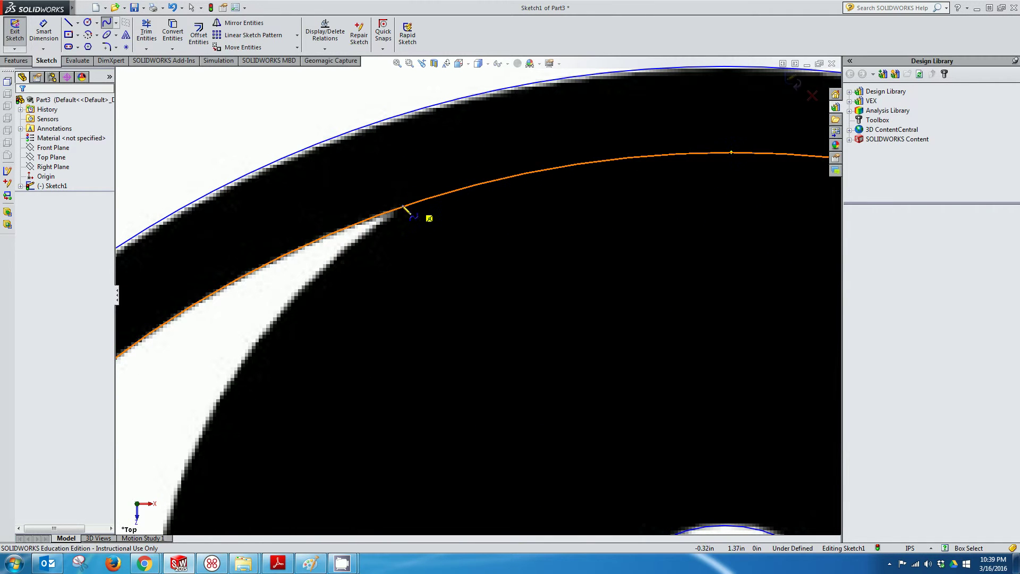
click(406, 209)
click(239, 377)
scroll(237, 382, up, 3)
scroll(335, 446, down, 3)
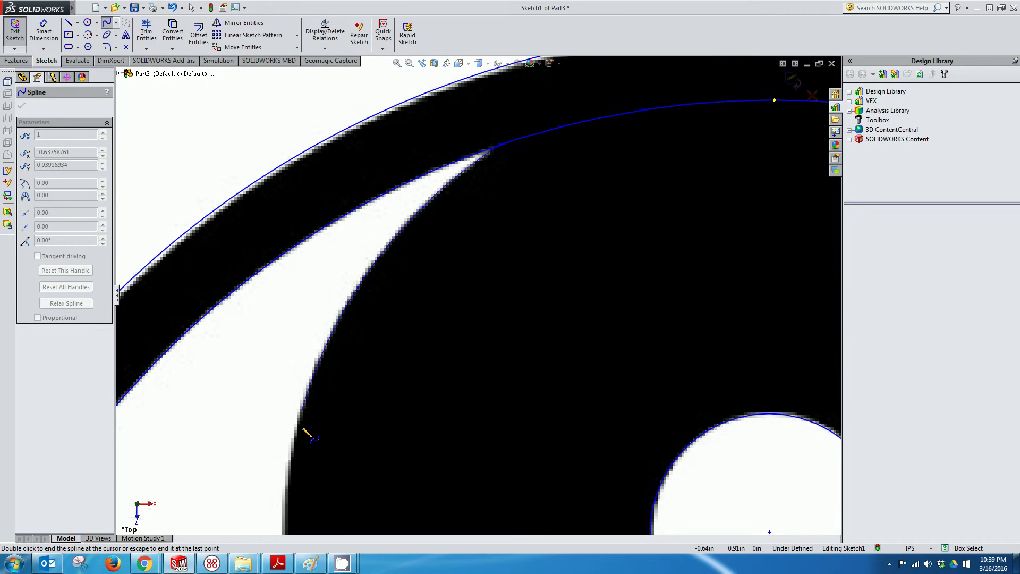
scroll(329, 441, up, 4)
scroll(430, 420, down, 2)
scroll(437, 399, down, 2)
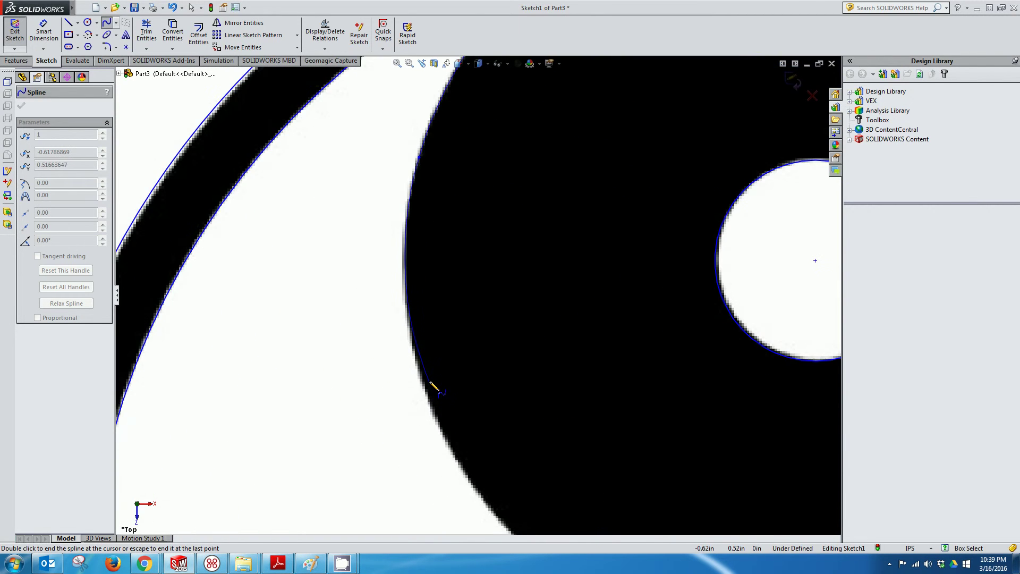
click(408, 324)
click(456, 462)
scroll(460, 467, up, 3)
scroll(515, 453, down, 2)
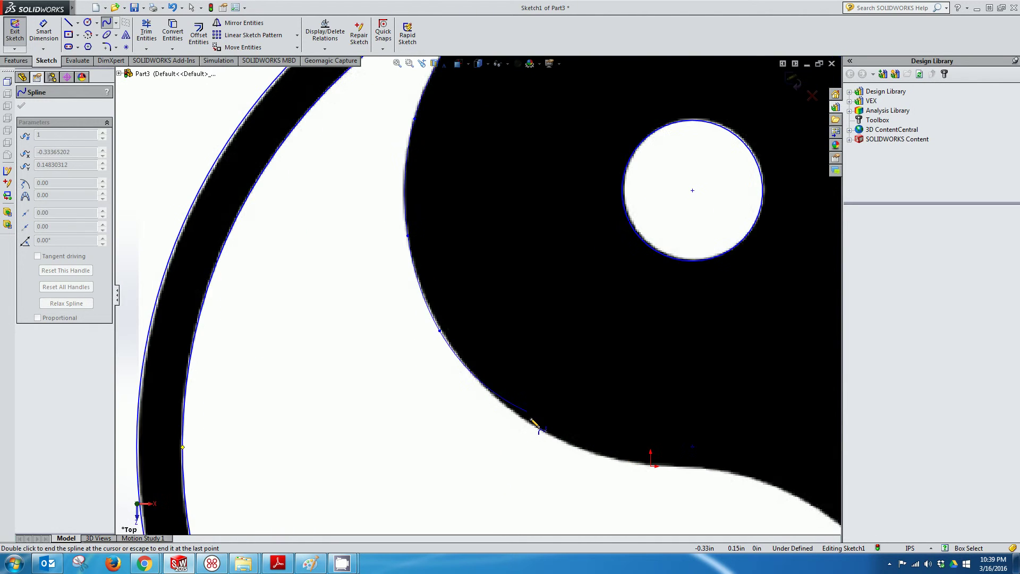
- Continue the spline through the centre and lower curve, ending on the rim's inner circle
click(496, 397)
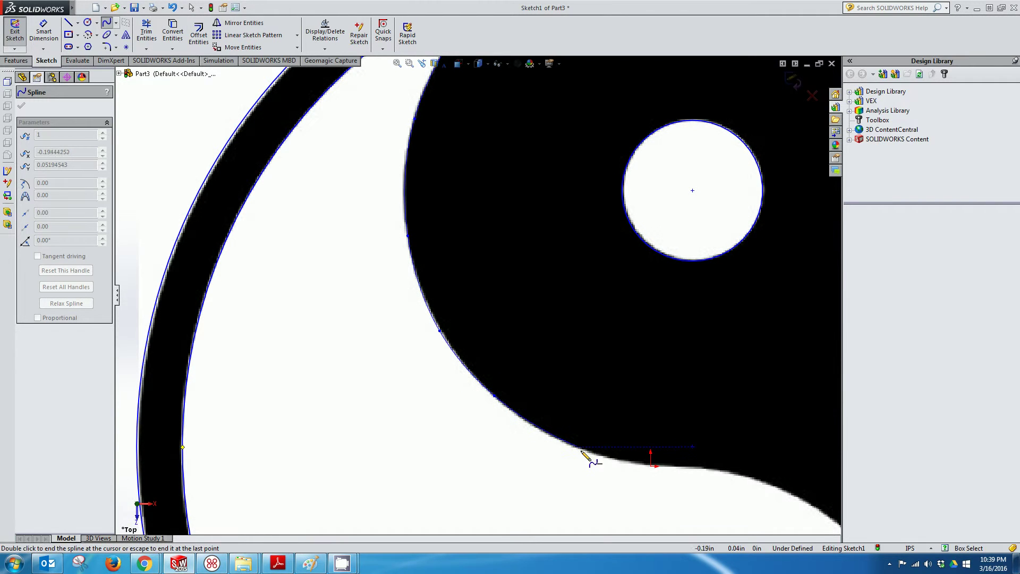
click(586, 452)
click(664, 466)
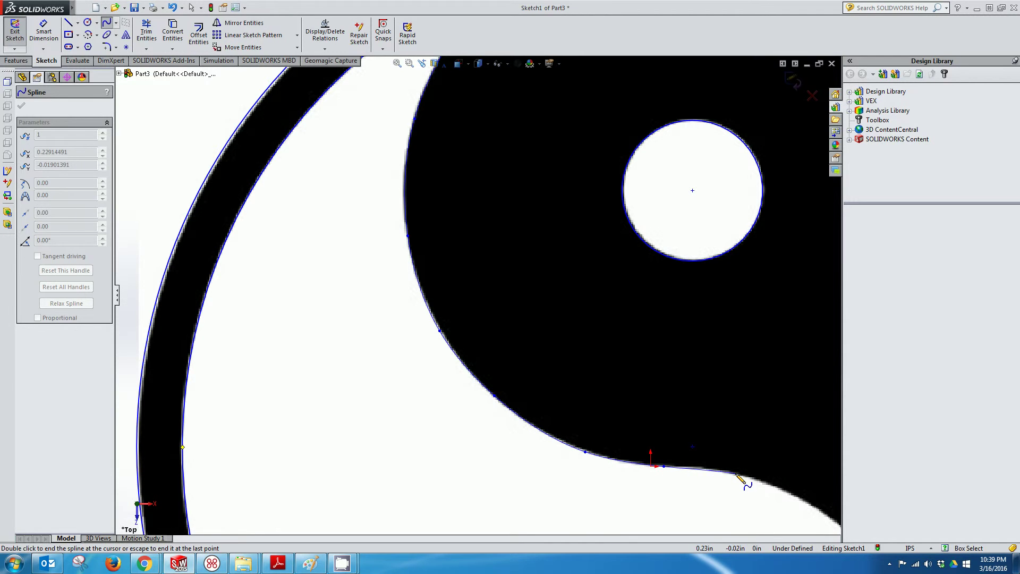
scroll(804, 496, up, 2)
scroll(688, 434, down, 3)
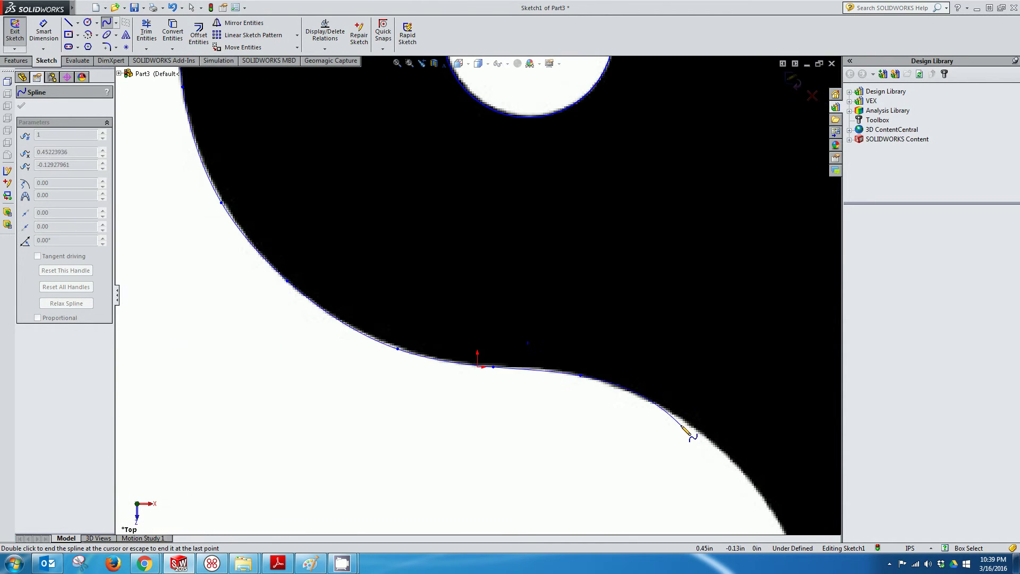
click(683, 419)
click(769, 503)
scroll(771, 504, up, 4)
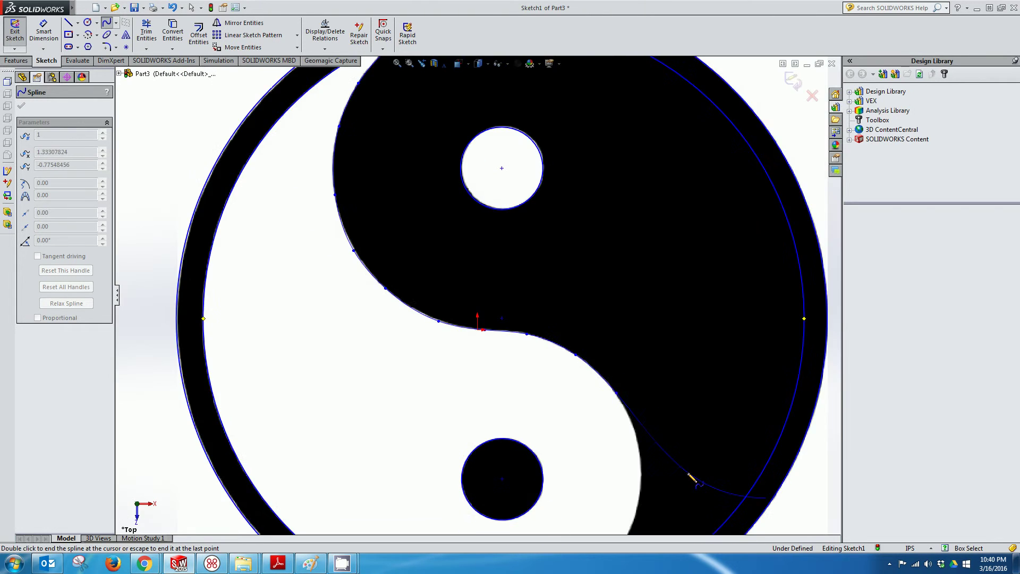
scroll(640, 455, down, 2)
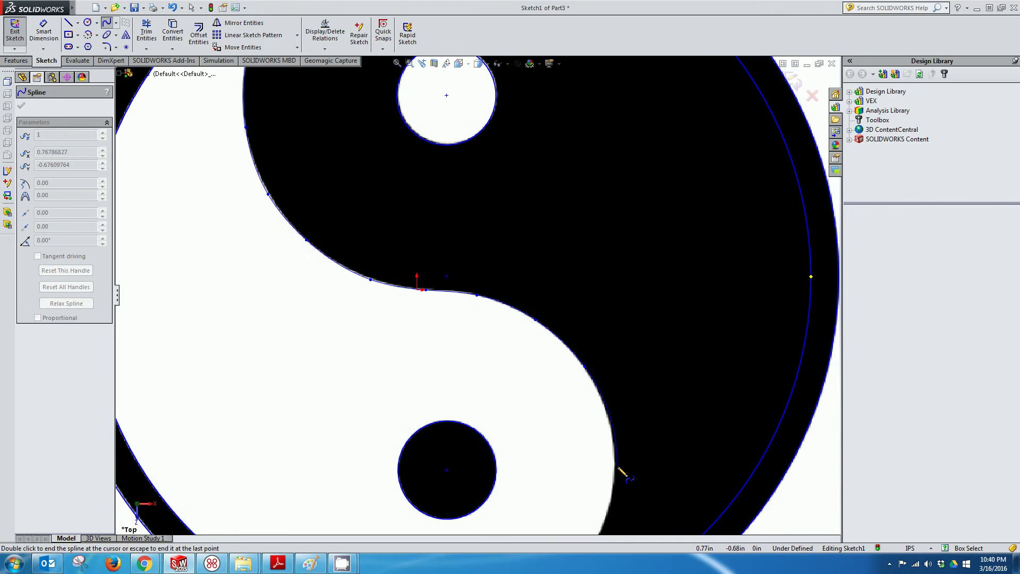
click(618, 469)
scroll(629, 478, up, 3)
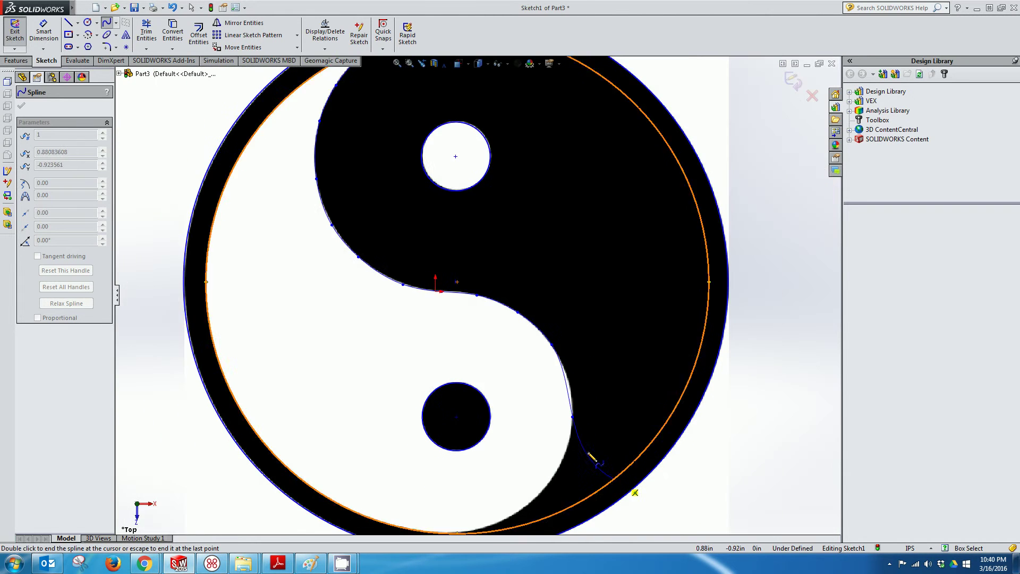
scroll(588, 455, down, 4)
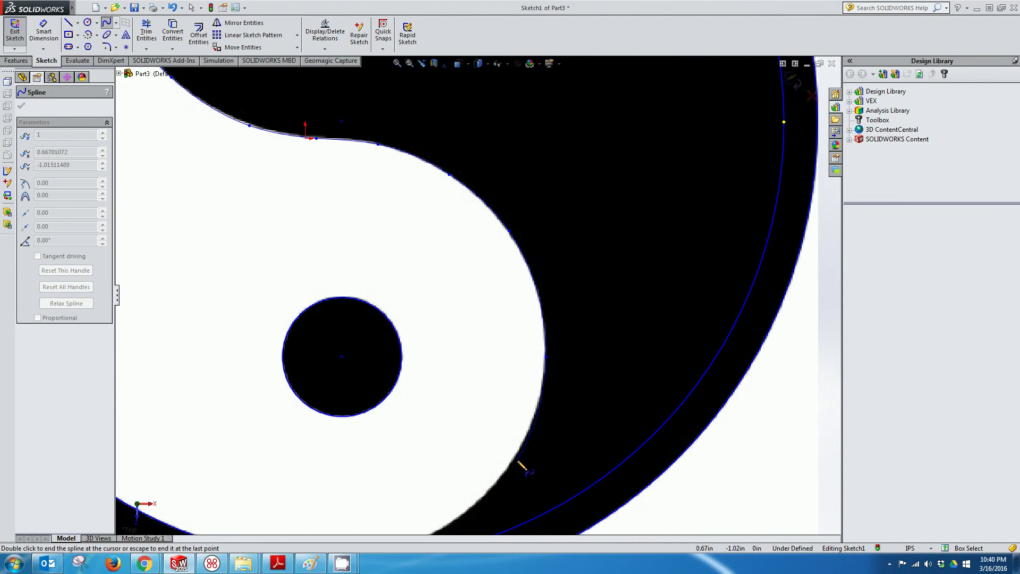
click(512, 463)
scroll(514, 464, up, 3)
scroll(514, 483, down, 2)
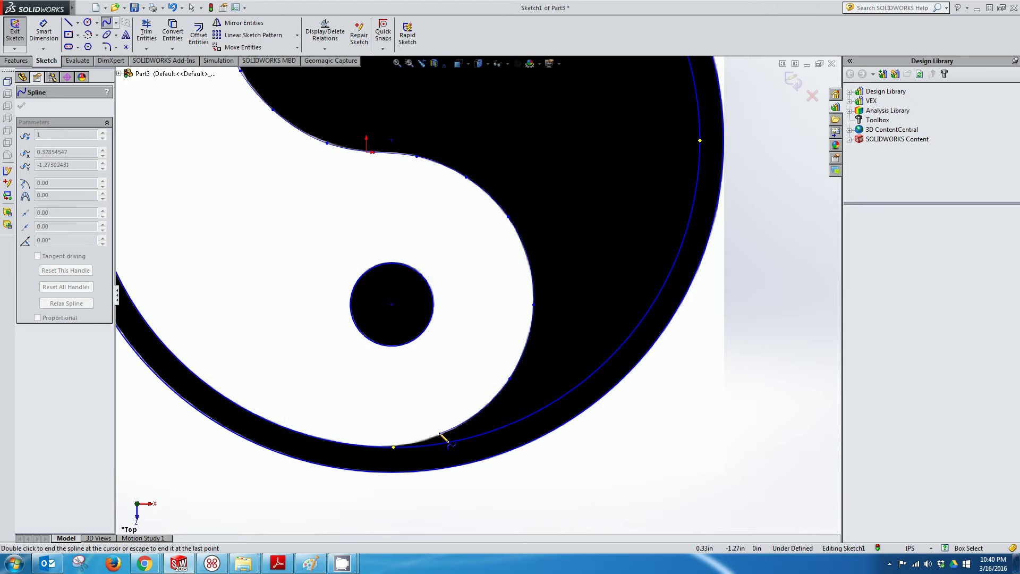
scroll(438, 432, down, 8)
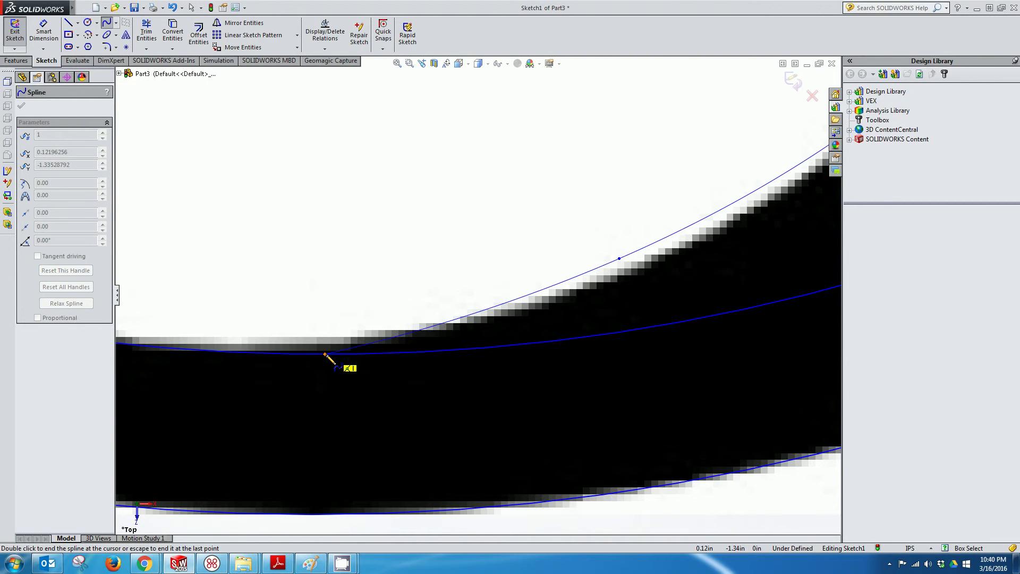
click(325, 353)
scroll(424, 313, up, 3)
scroll(423, 312, up, 3)
- Set the sketch picture to Full image transparency 1.00 and exit Sketch1
key(Escape)
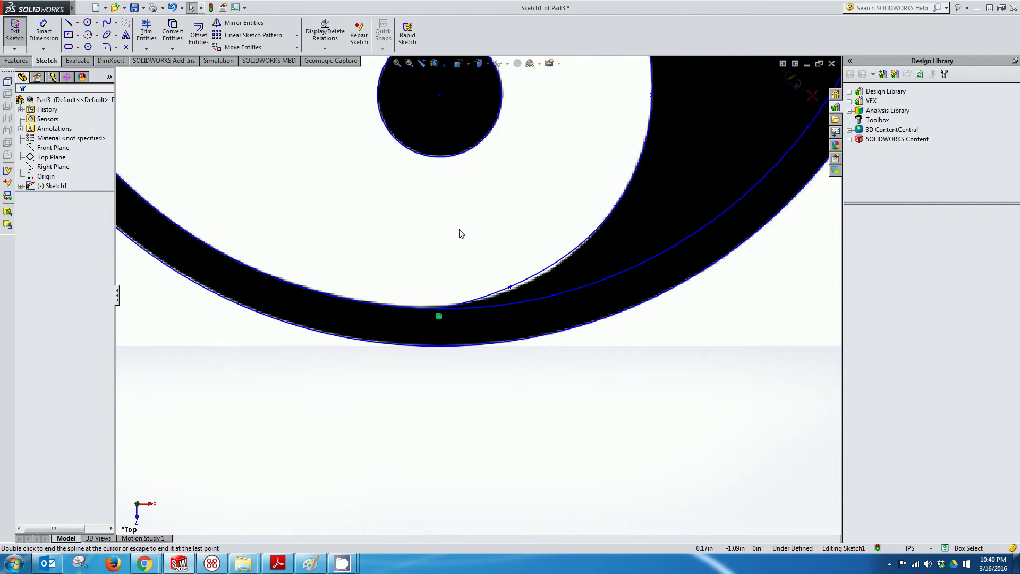
scroll(464, 227, up, 5)
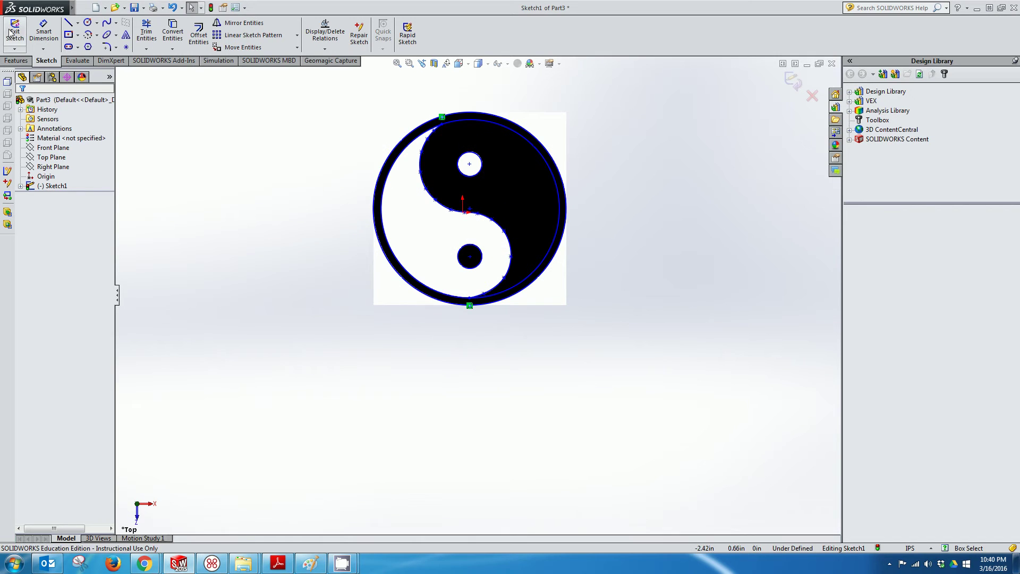
click(21, 186)
click(74, 196)
right_click(79, 198)
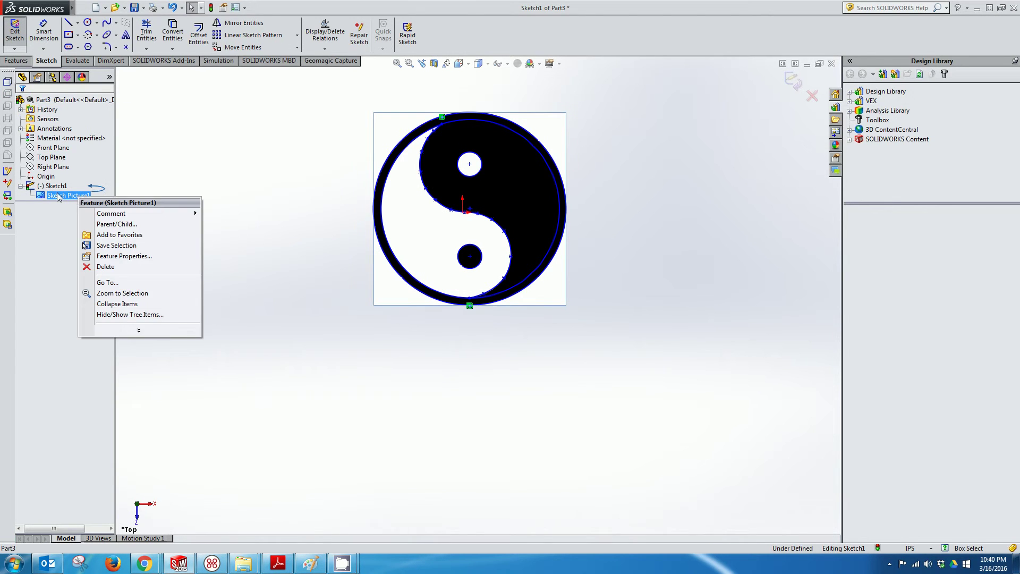
double_click(58, 196)
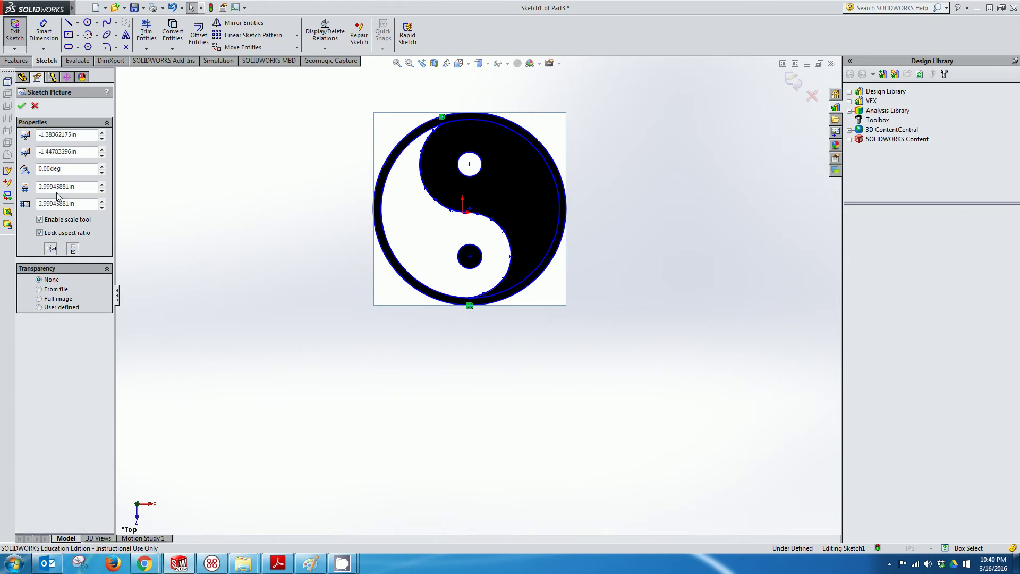
click(39, 307)
click(39, 298)
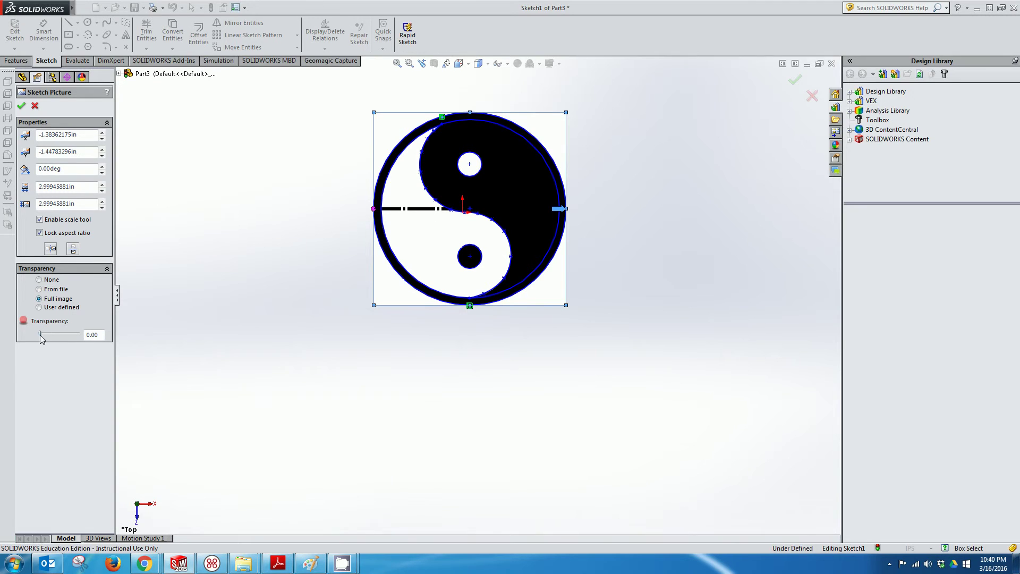
double_click(90, 335)
text(1)
key(Return)
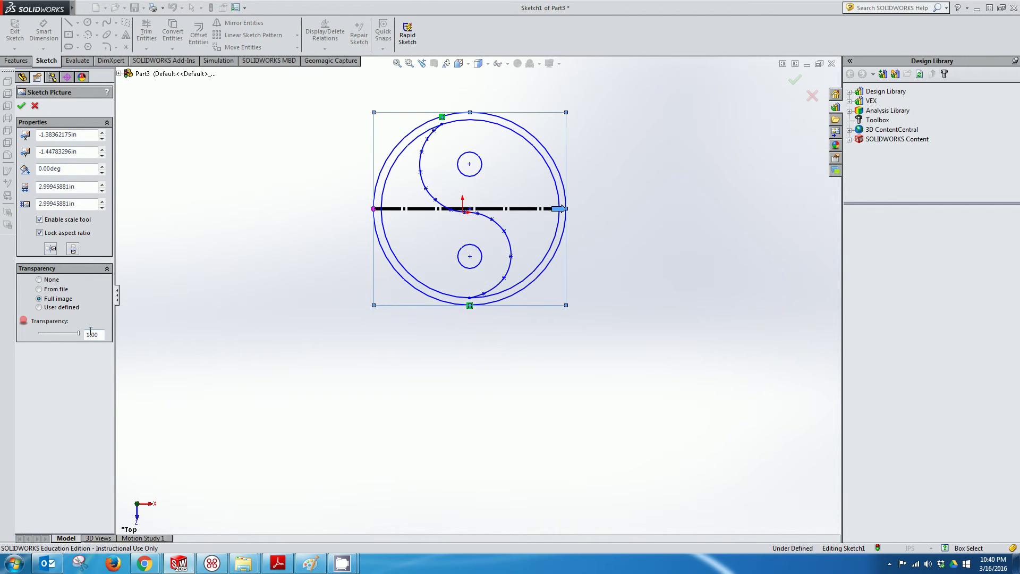
click(22, 105)
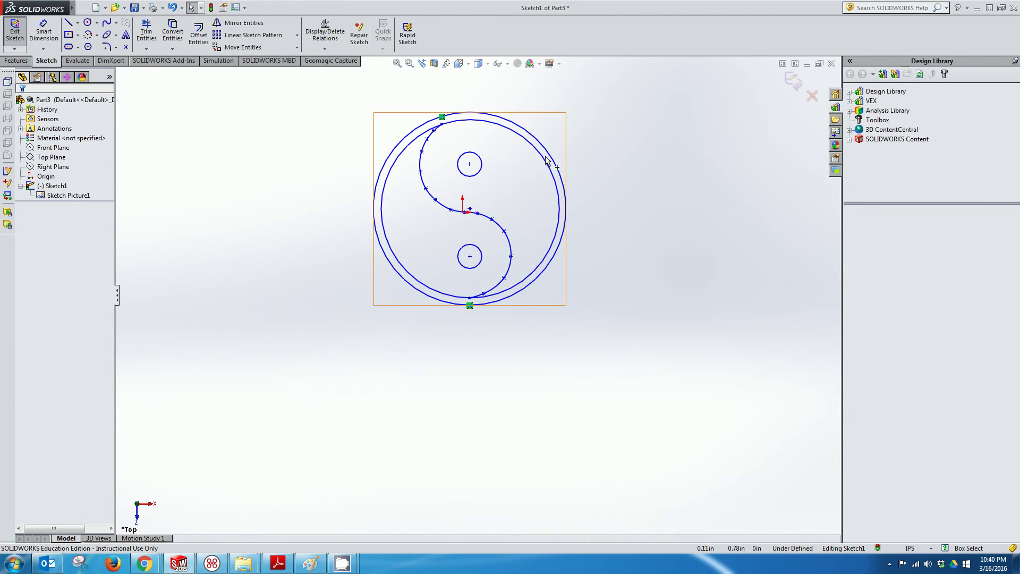
scroll(546, 161, down, 2)
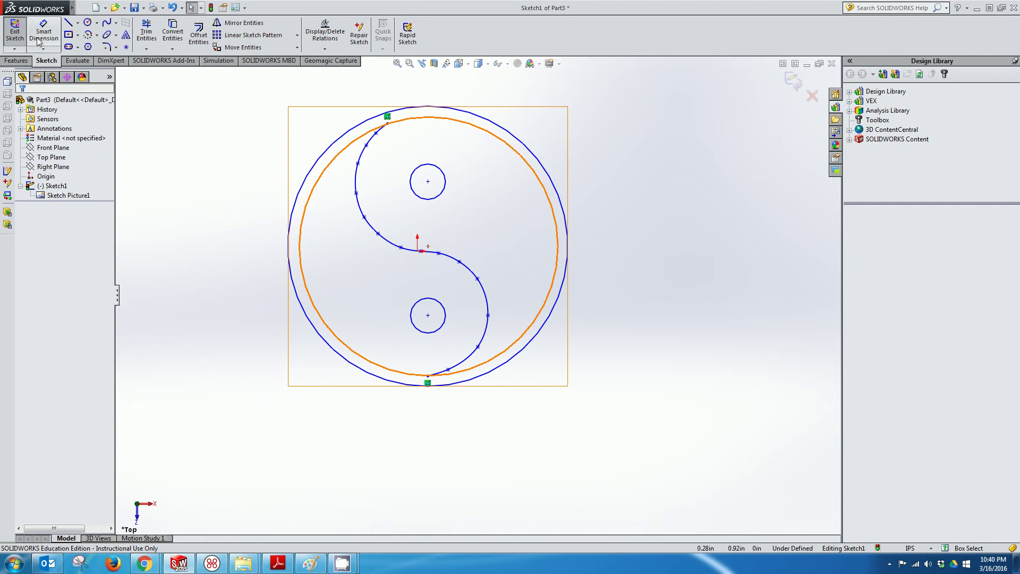
click(15, 31)
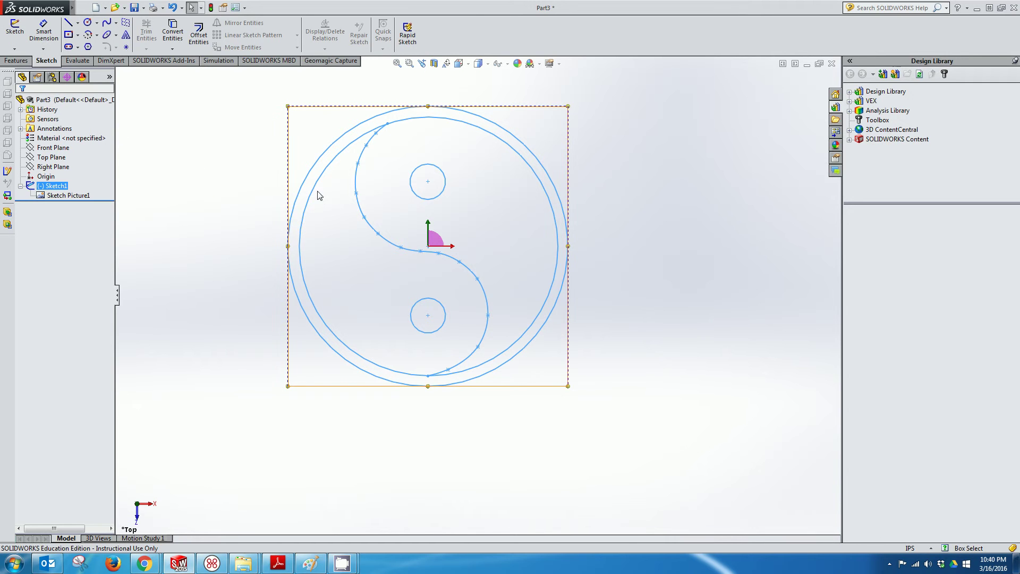
- Extrude the outer rim circle Blind 0.10 in into the disc base, Boss-Extrude1
click(17, 61)
click(20, 33)
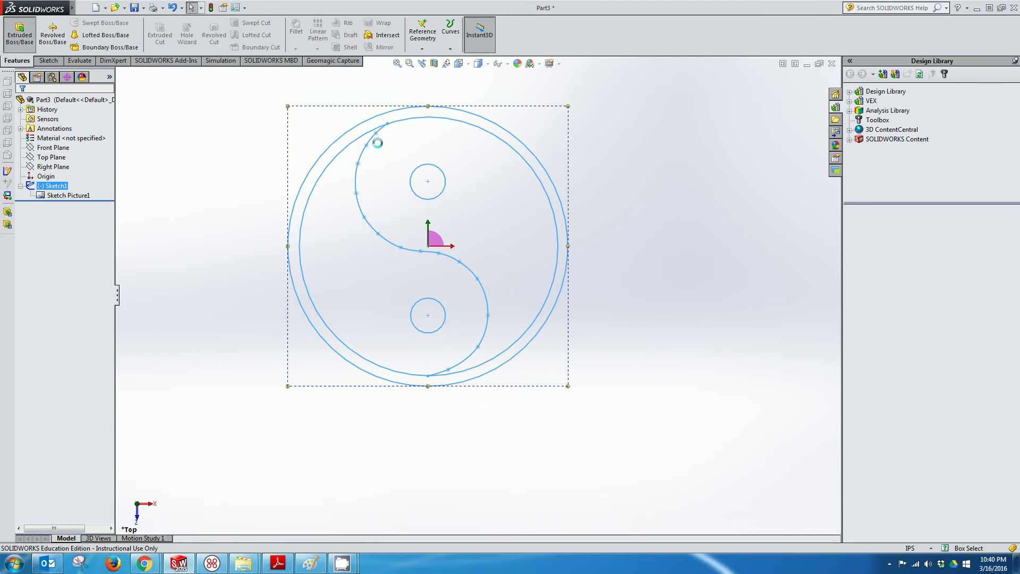
click(287, 311)
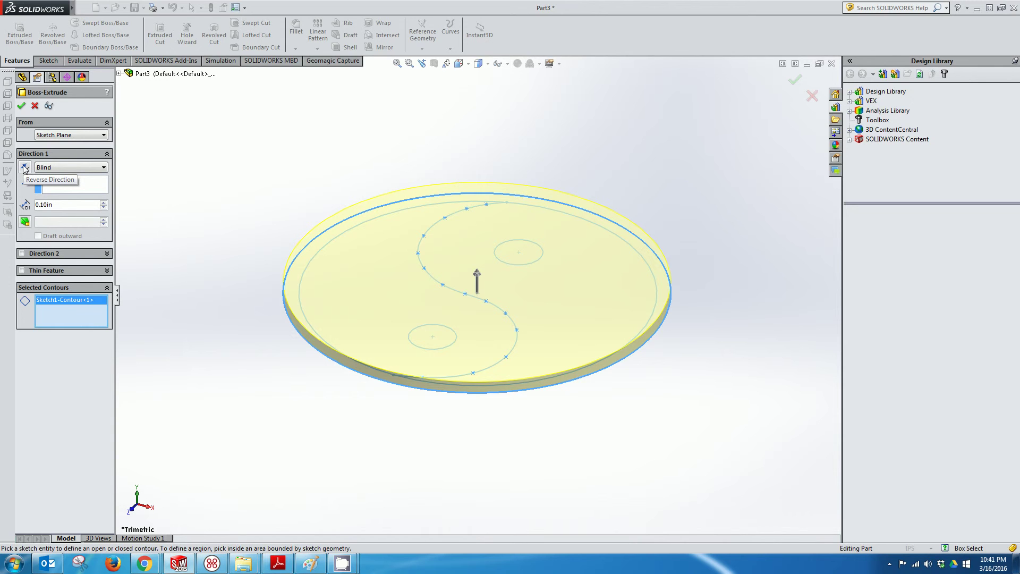
click(20, 108)
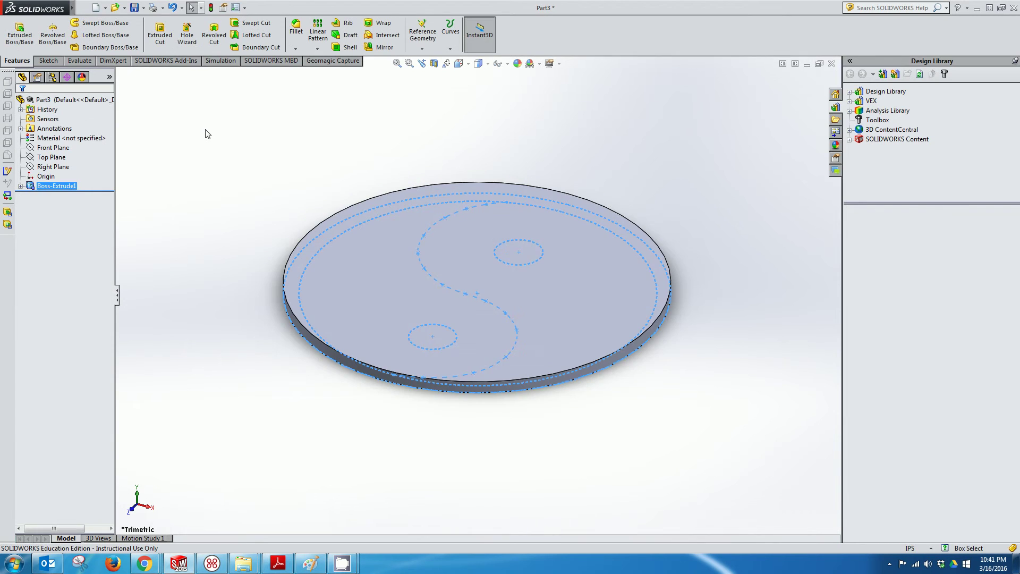
- Select Sketch1 under Boss-Extrude1 and start a new Extruded Boss/Base from it
click(207, 134)
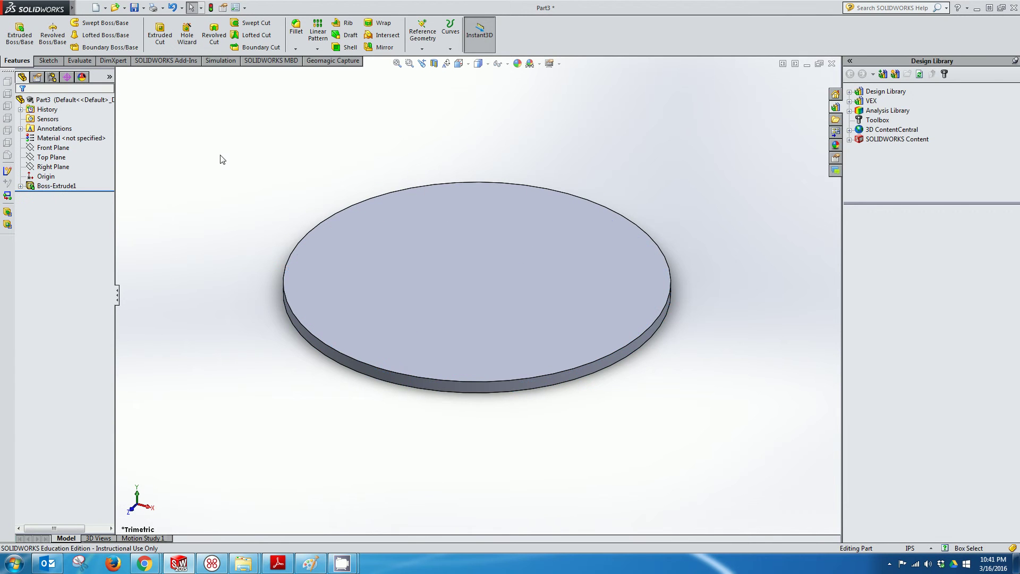
click(20, 186)
click(34, 188)
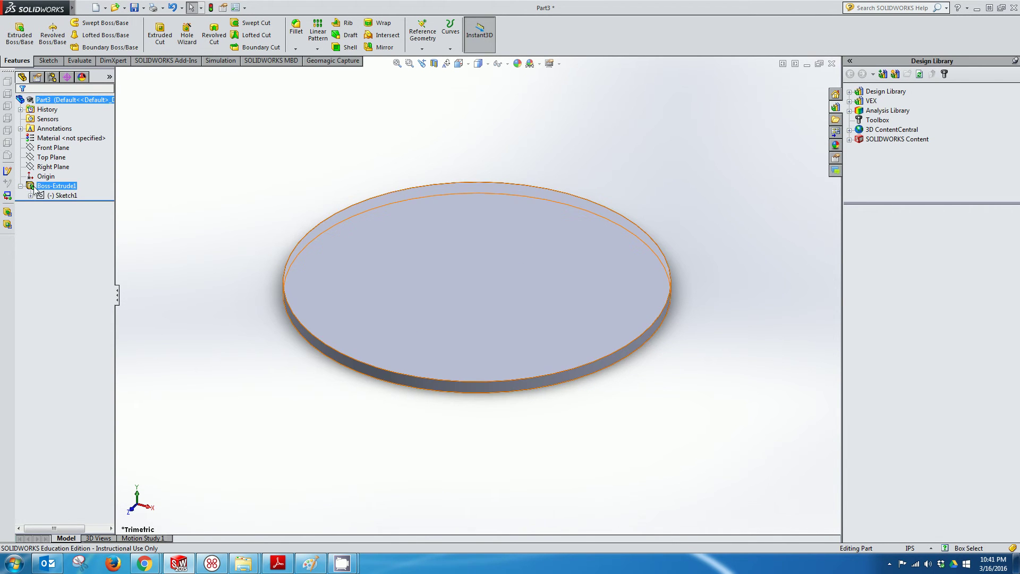
click(53, 186)
click(53, 195)
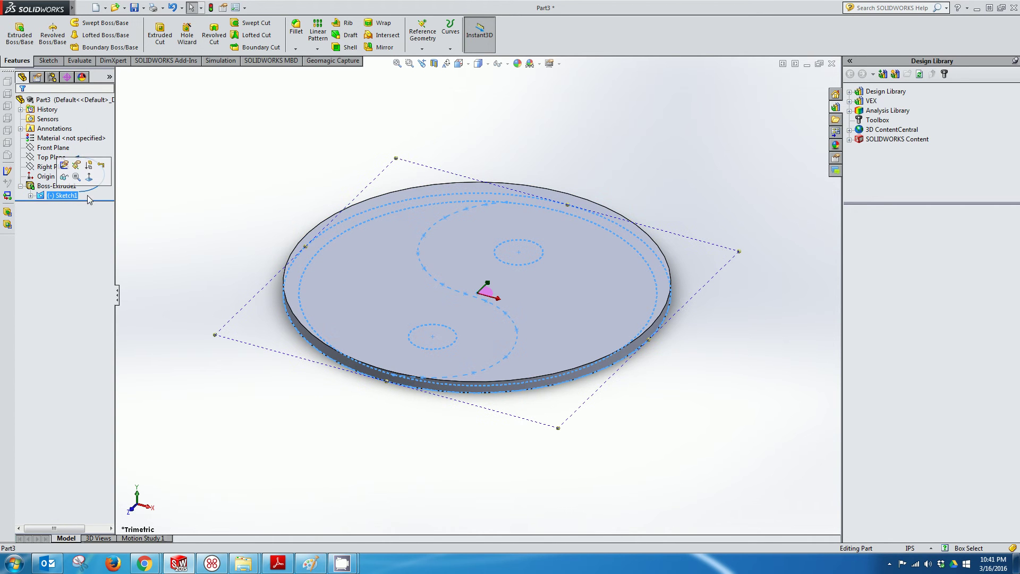
click(19, 32)
click(88, 334)
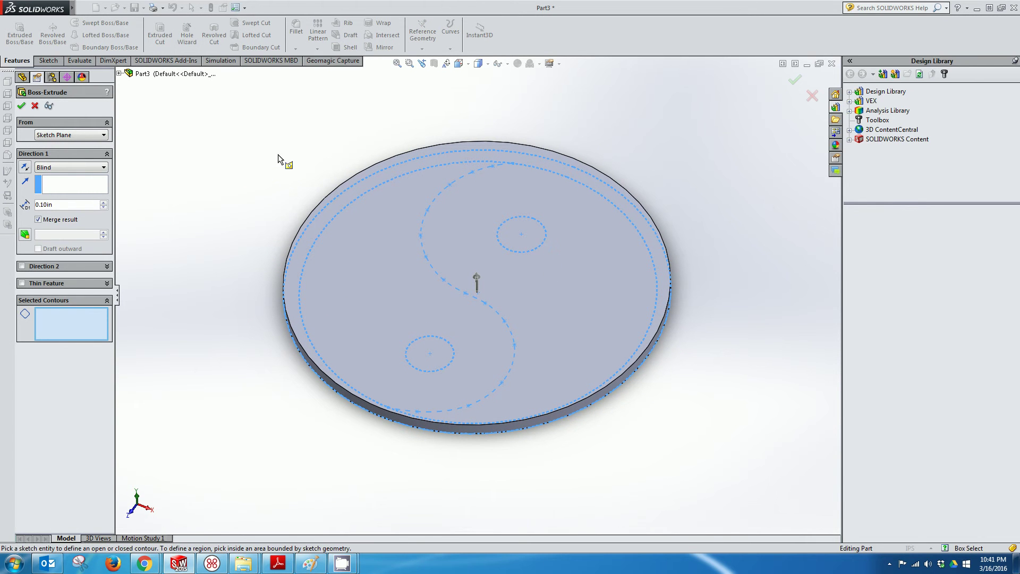
- Raise the left half regions and the upper eye circle 0.20 in as Boss-Extrude2
middle_drag(274, 194, 295, 226)
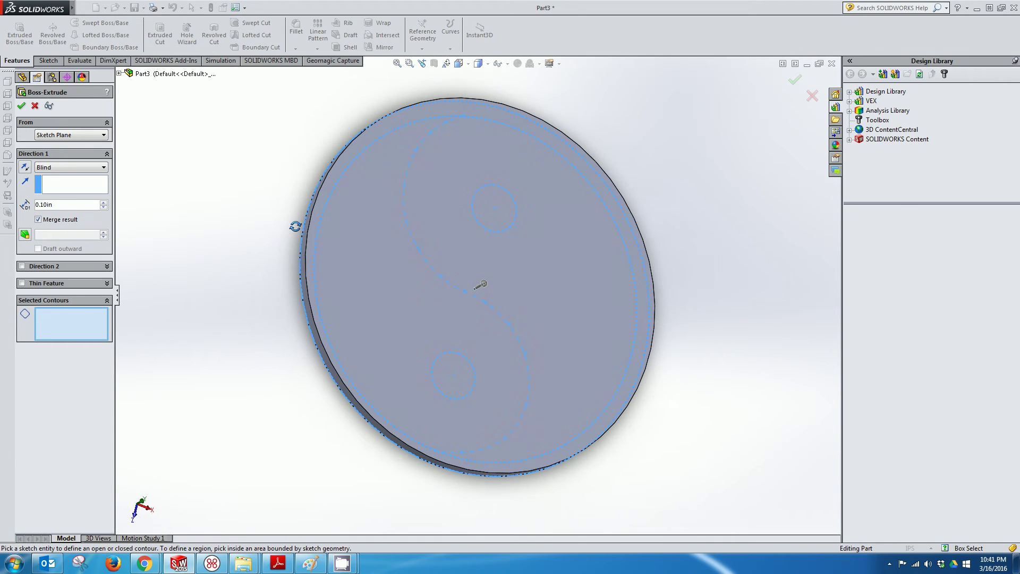
click(334, 242)
click(387, 210)
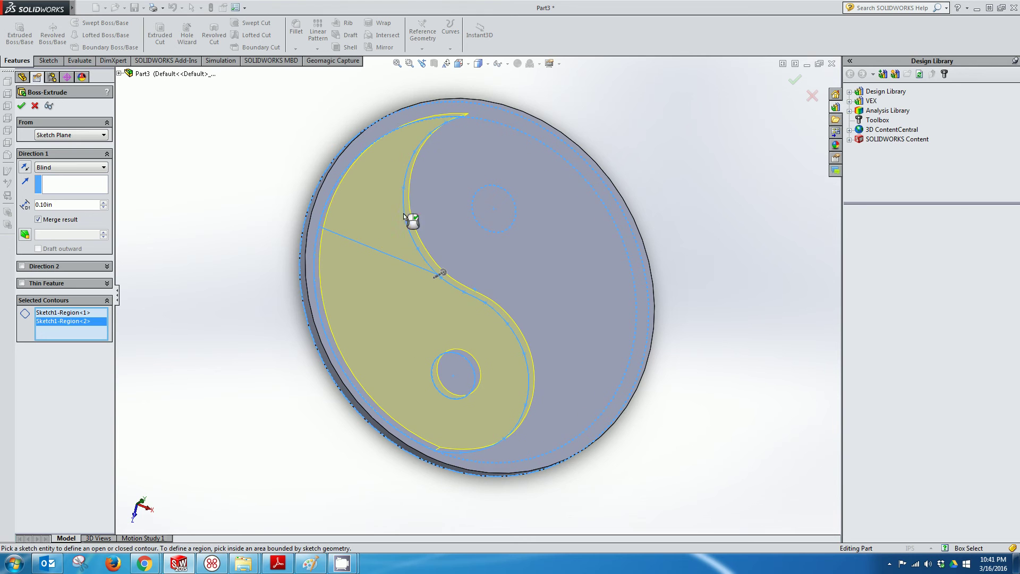
mouse_move(422, 234)
middle_down()
mouse_move(387, 212)
mouse_move(409, 205)
middle_up()
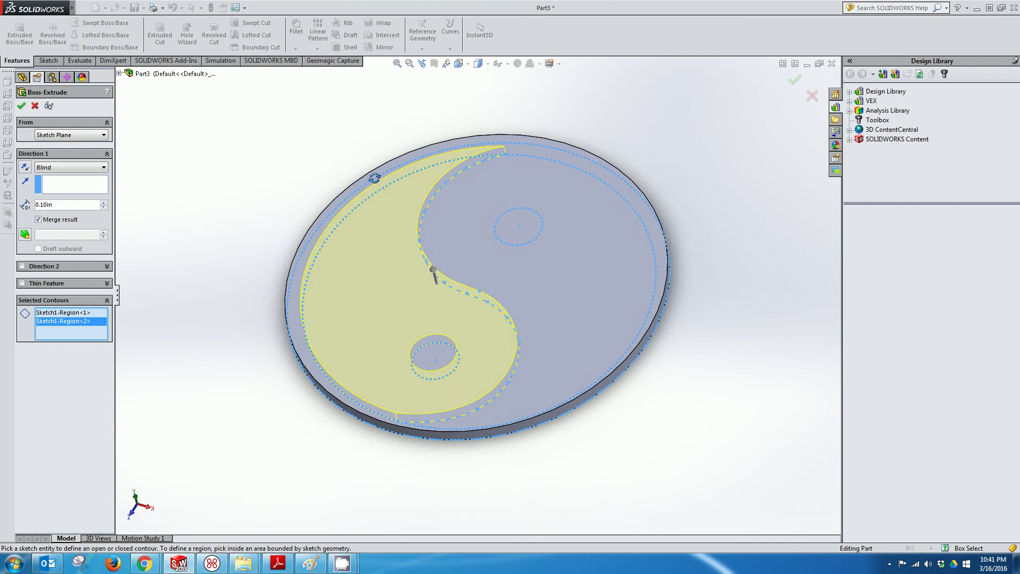
click(509, 230)
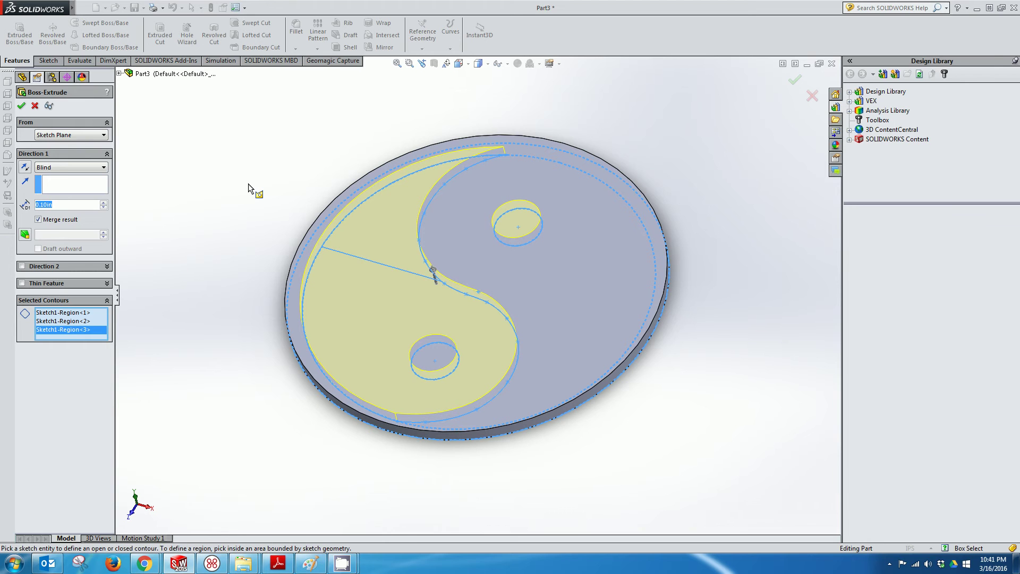
text(0.2)
key(Return)
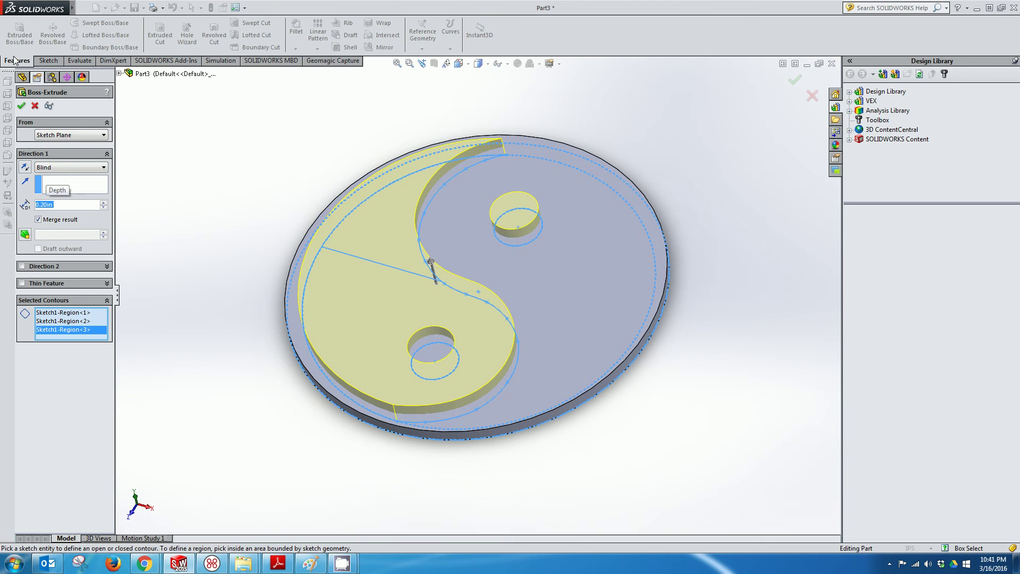
click(21, 107)
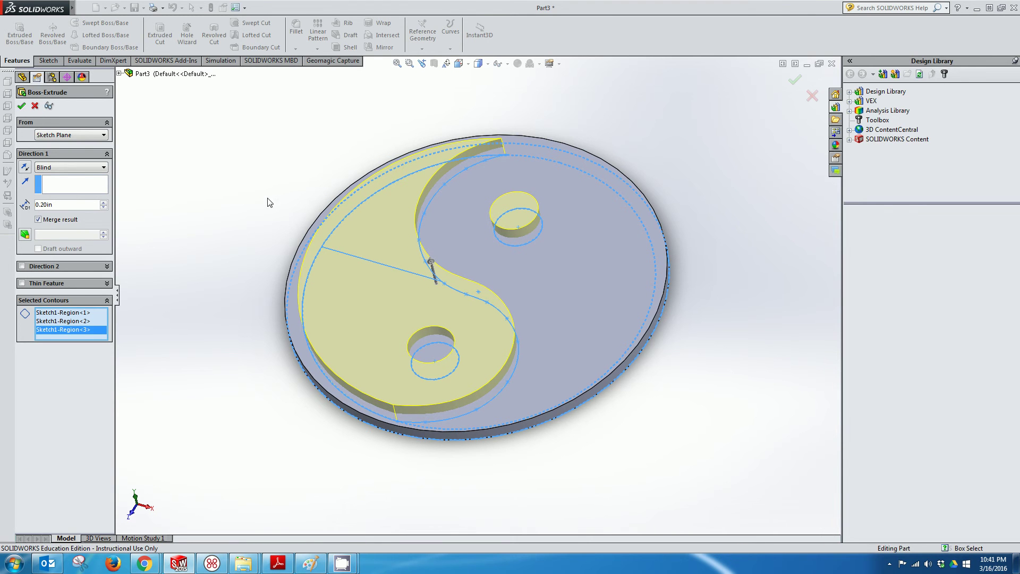
click(250, 253)
middle_drag(245, 259, 273, 244)
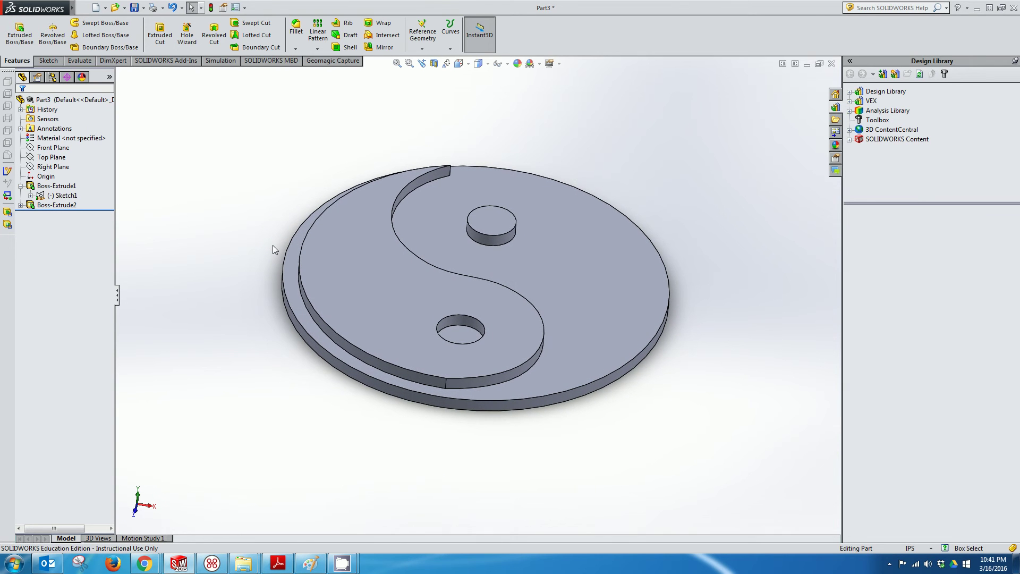
- Select the disc's back face, view it Normal To, and begin a sketch with the Circle tool
middle_drag(230, 219, 260, 255)
click(480, 350)
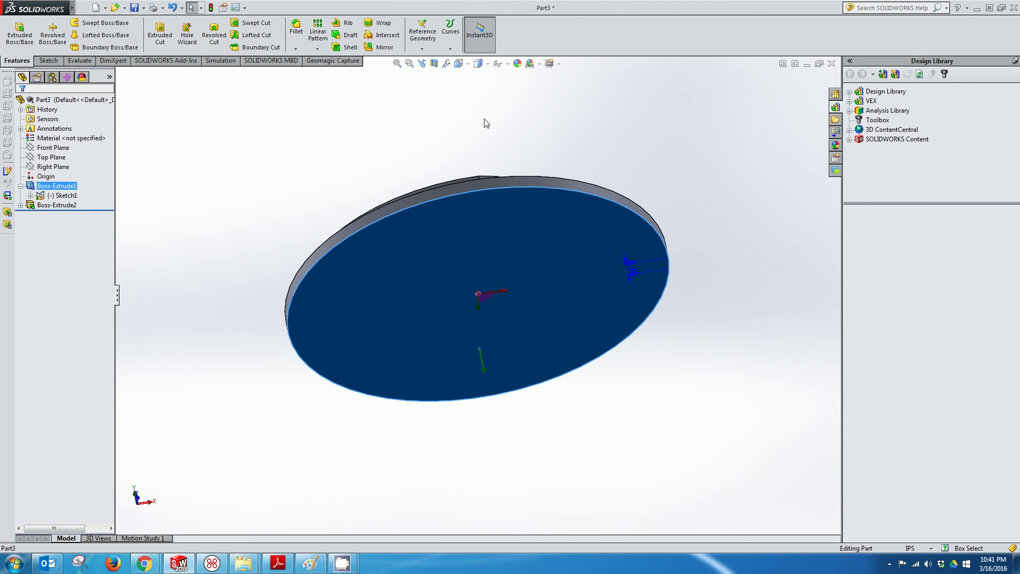
click(458, 64)
click(510, 113)
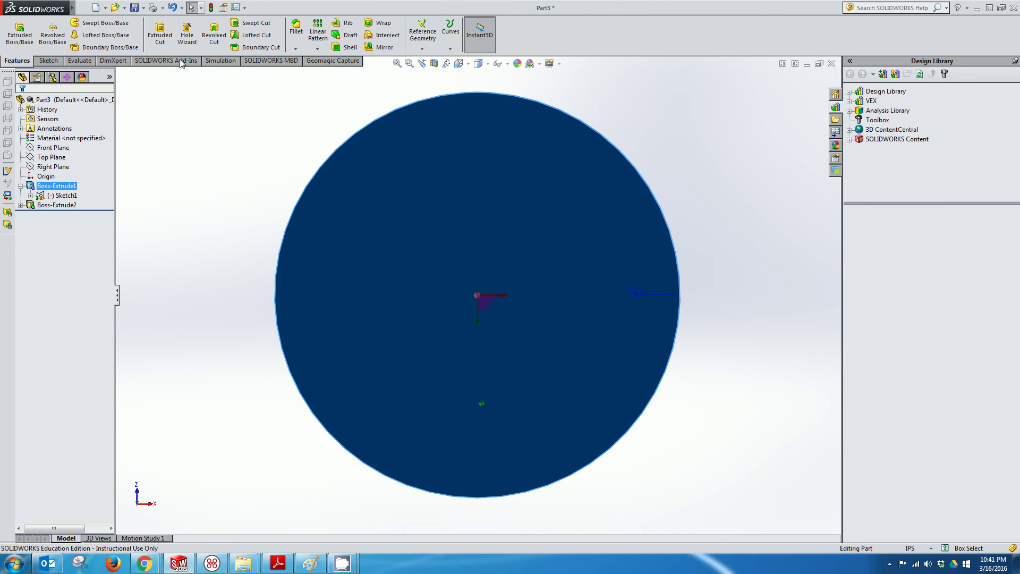
click(48, 60)
click(87, 23)
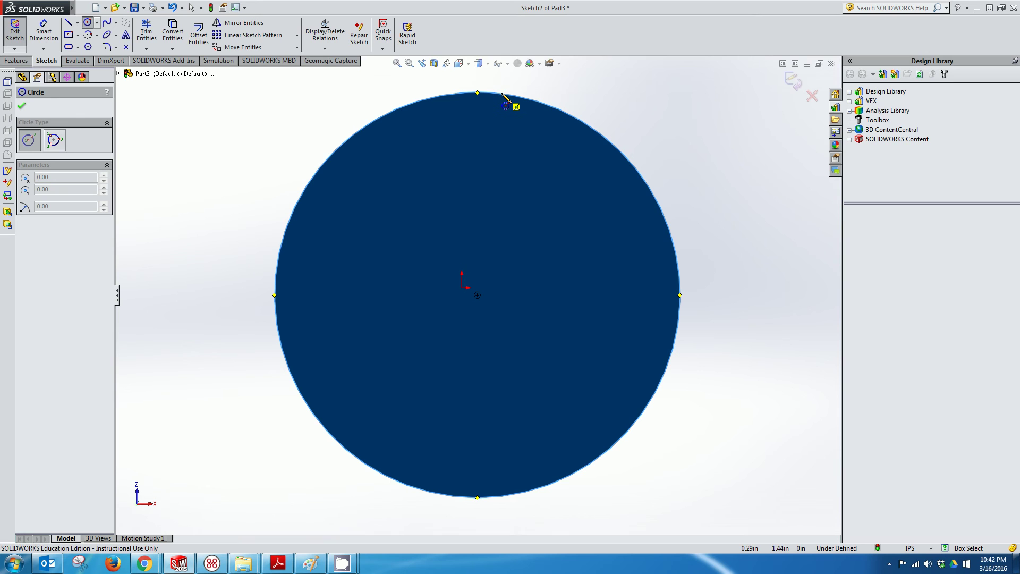
- Draw a circle centred on the origin, dimension it to 1.00 in diameter, and close Sketch2
click(477, 295)
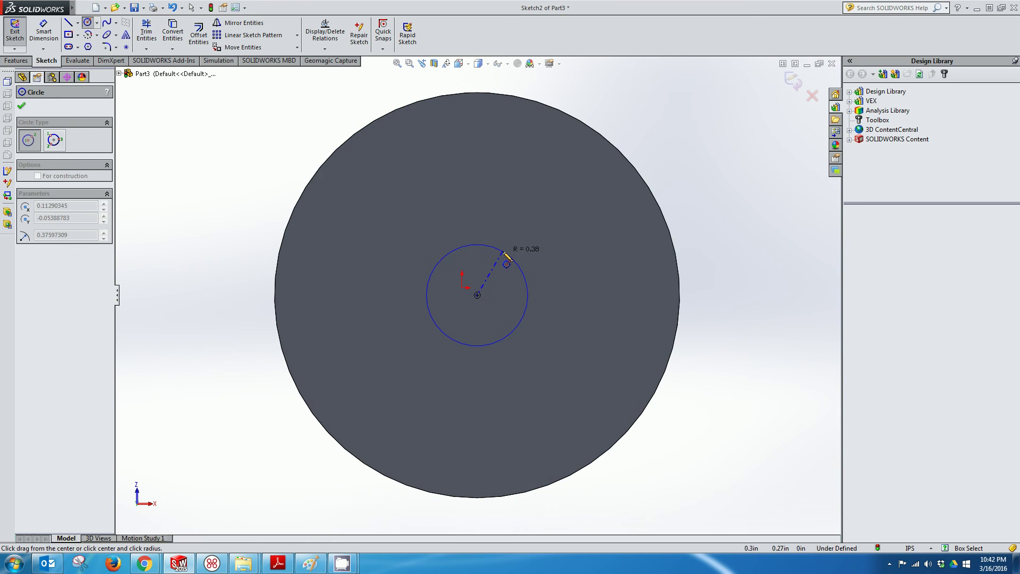
click(518, 264)
click(43, 32)
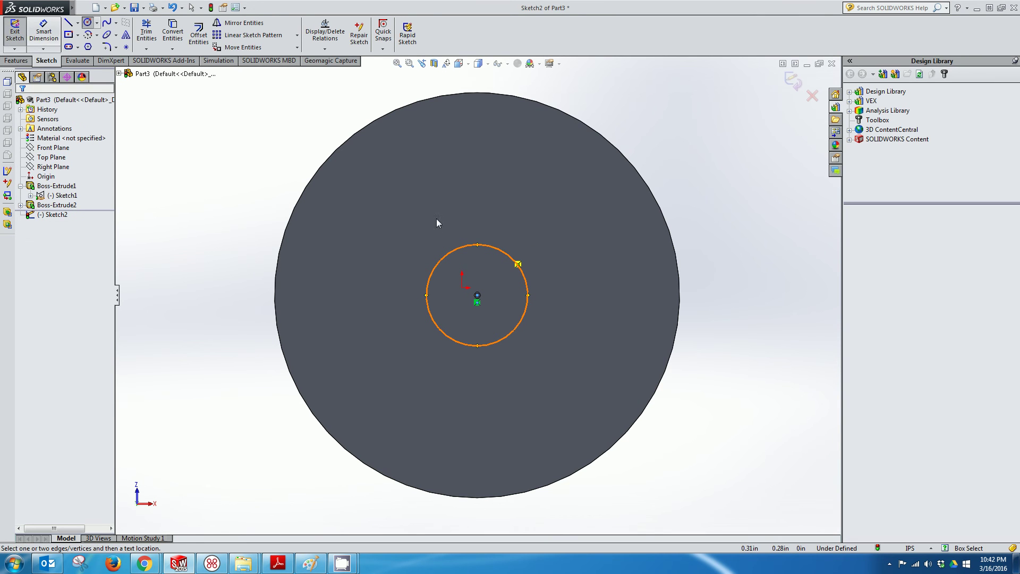
click(469, 252)
click(477, 225)
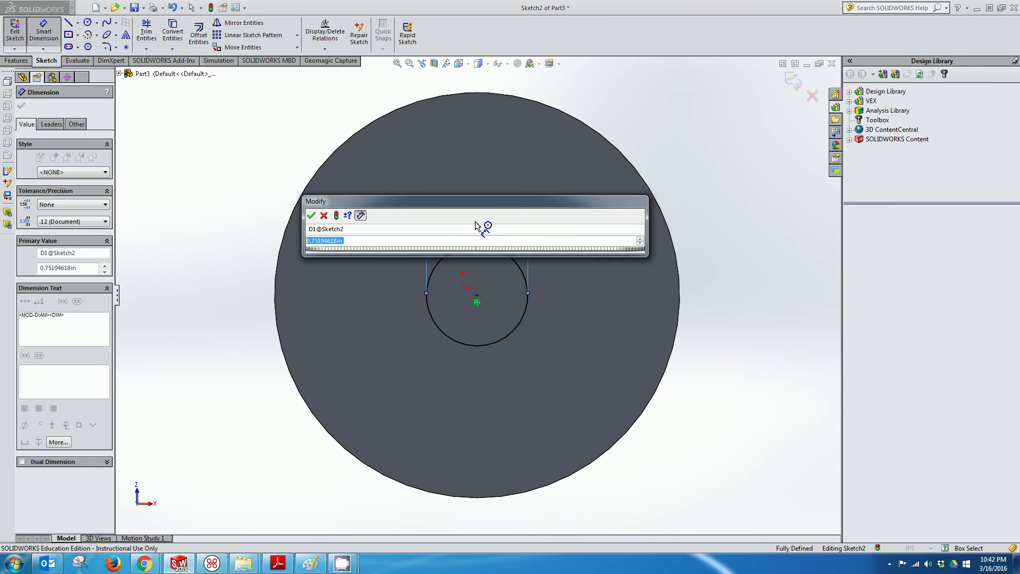
text(1)
key(Return)
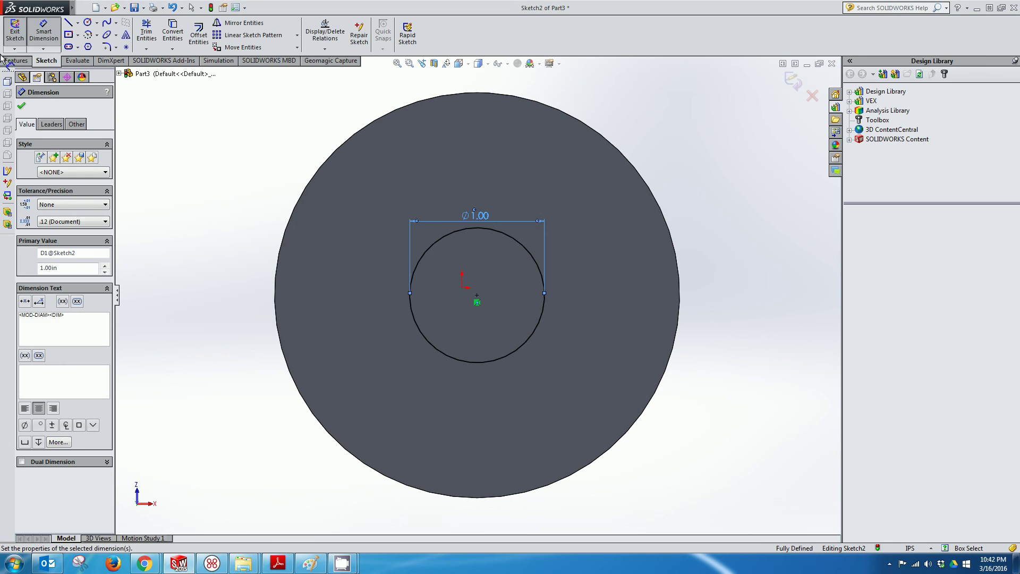
click(21, 32)
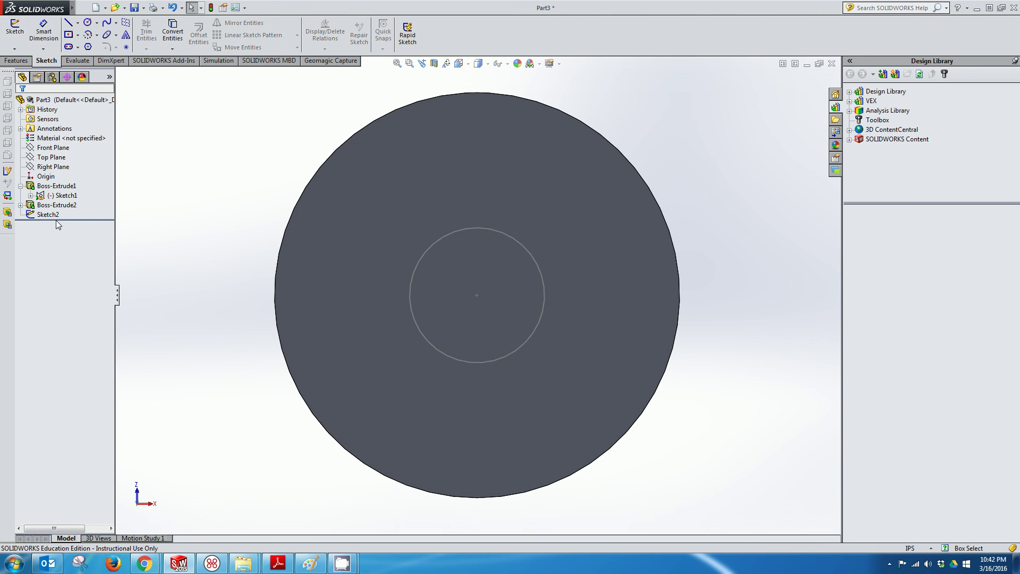
click(49, 214)
- Boss-extrude Sketch2 1.00 in into the cylindrical handle, then orbit to inspect it
click(16, 60)
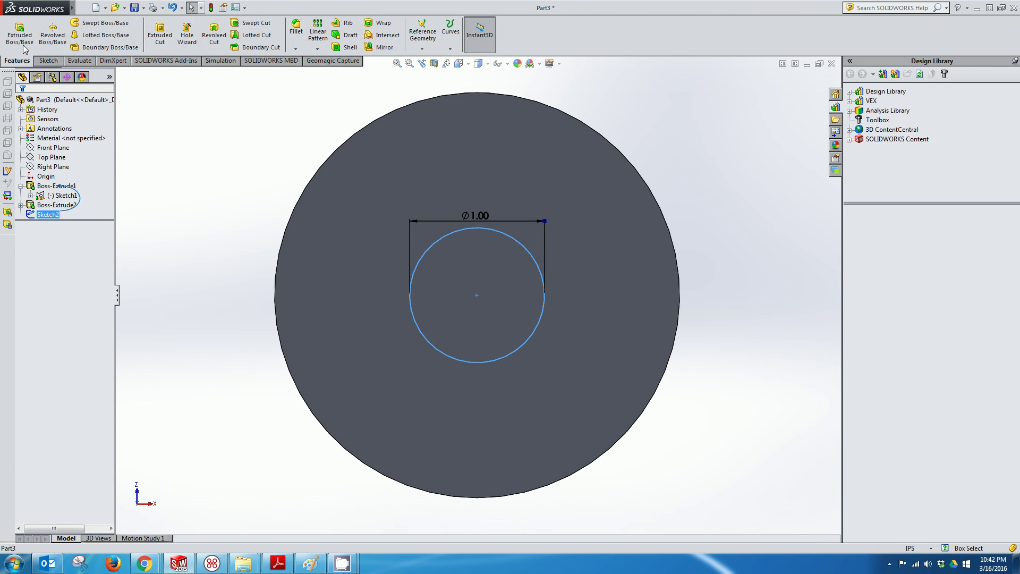
click(19, 32)
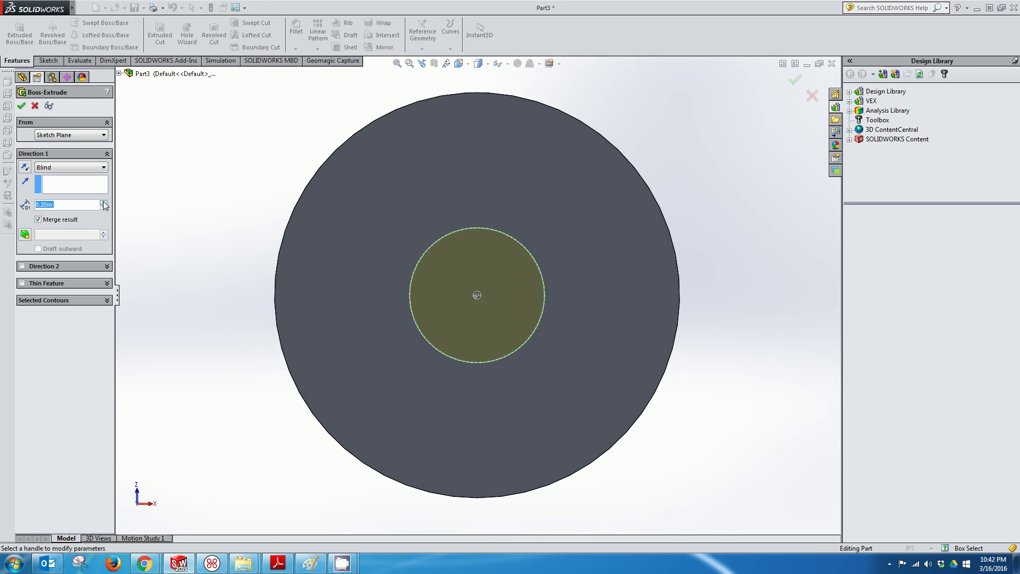
text(1)
key(Return)
click(21, 106)
click(254, 373)
middle_drag(273, 337, 246, 184)
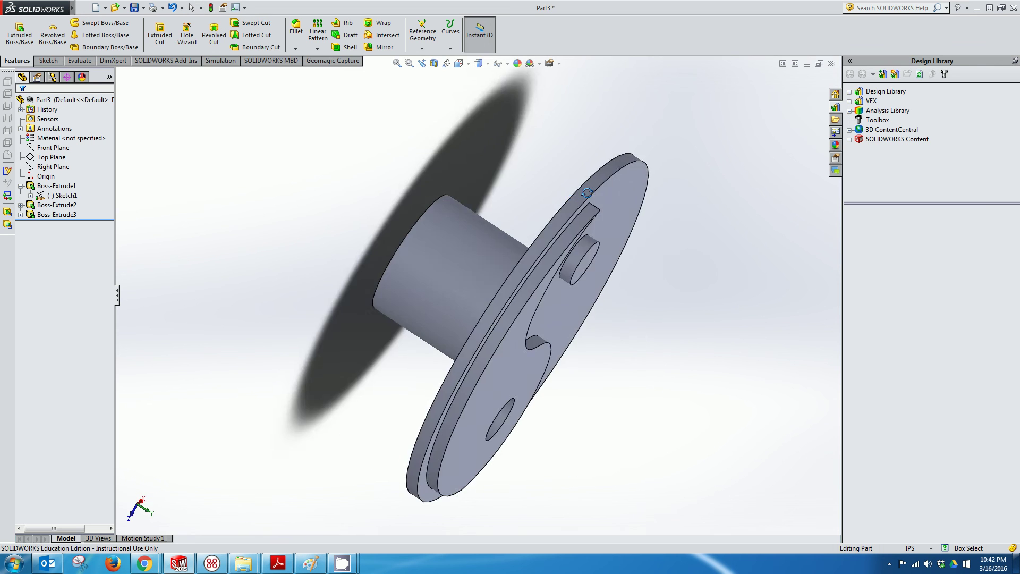